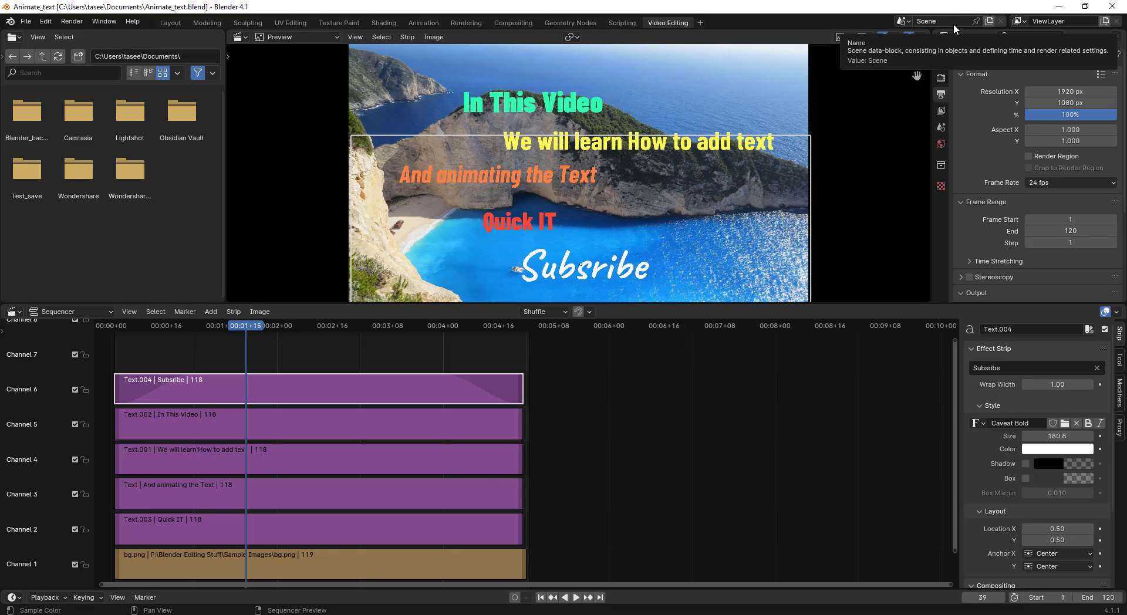
# - Rename the scene to Animate_text and save the file
pyautogui.click(943, 20)
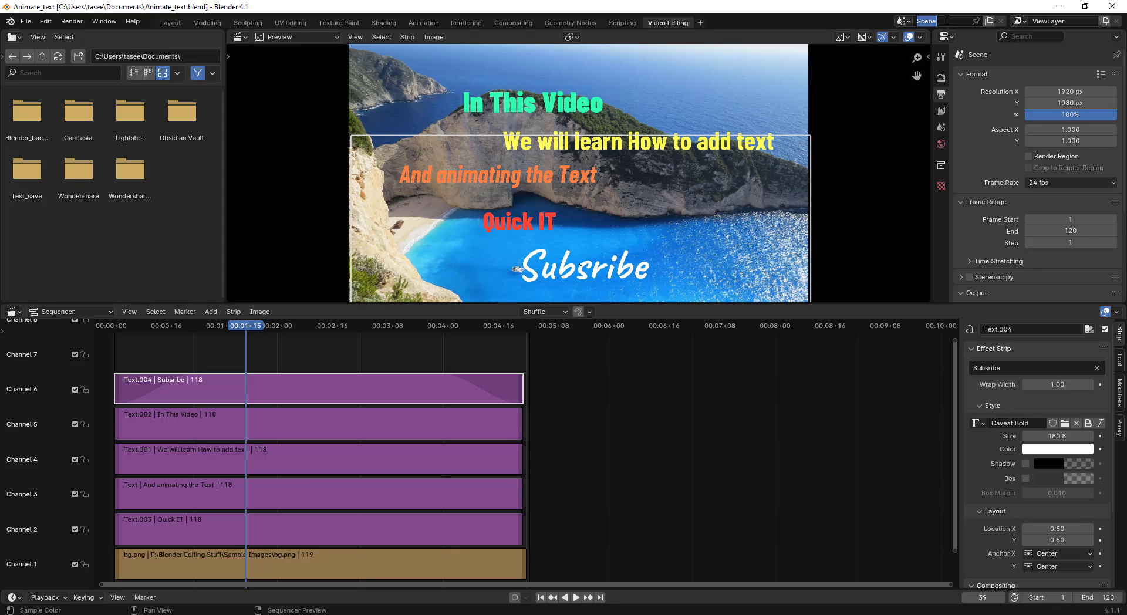
pyautogui.press('BackSpace')
pyautogui.write('Animate_text')
pyautogui.press('Return')
pyautogui.hotkey('ctrl', 's')
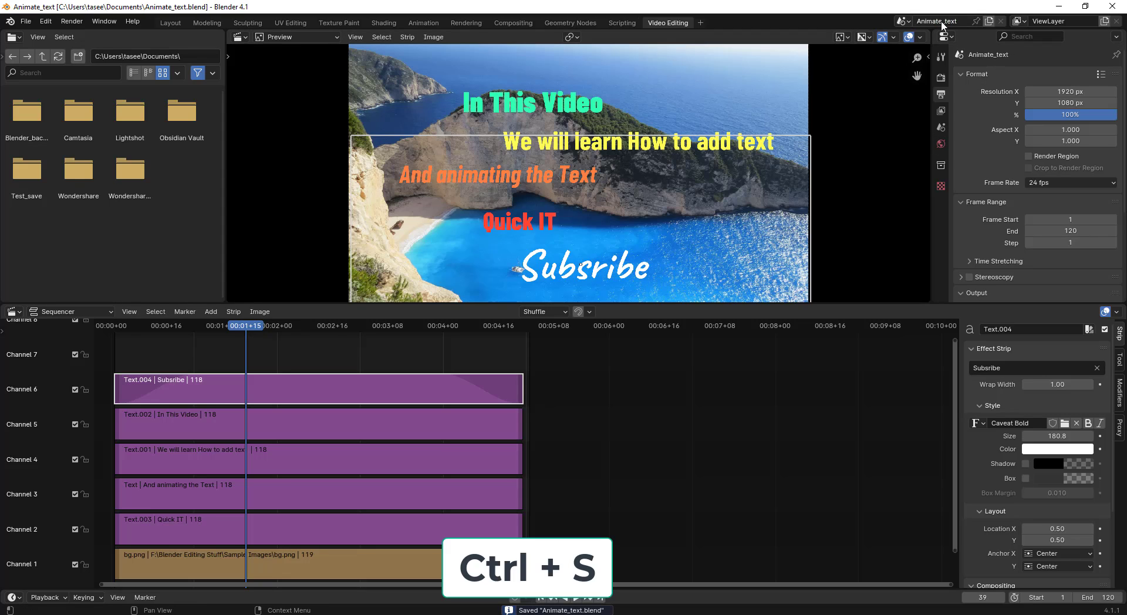
# - Snap the Animate_text window to the left half of the screen and open Cartoon_animation.blend in a second Blender window
pyautogui.click(902, 21)
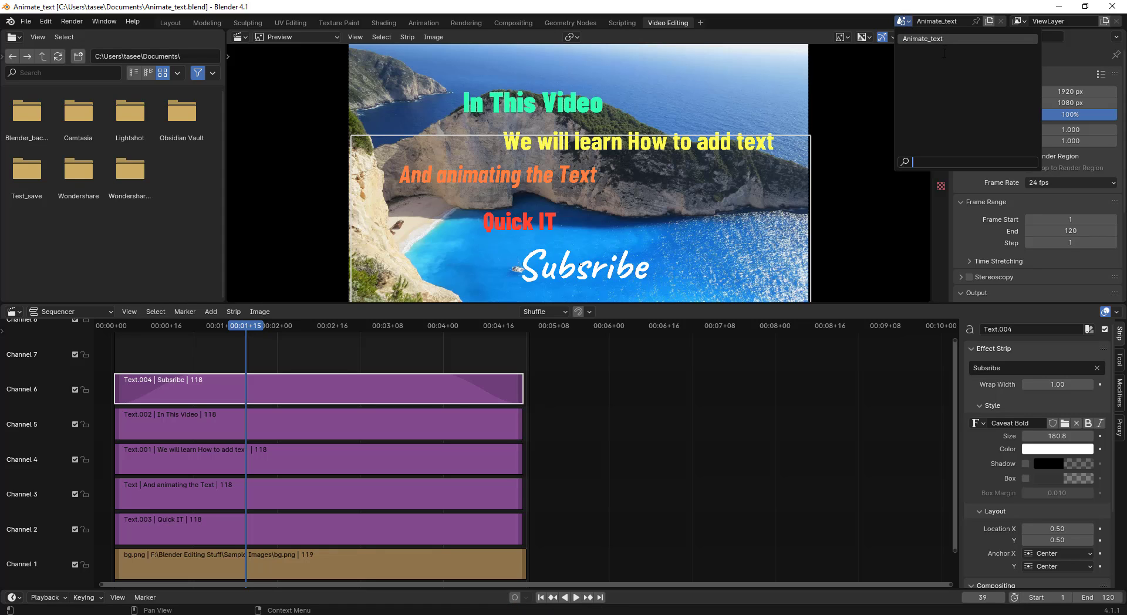
pyautogui.press('super+Left')
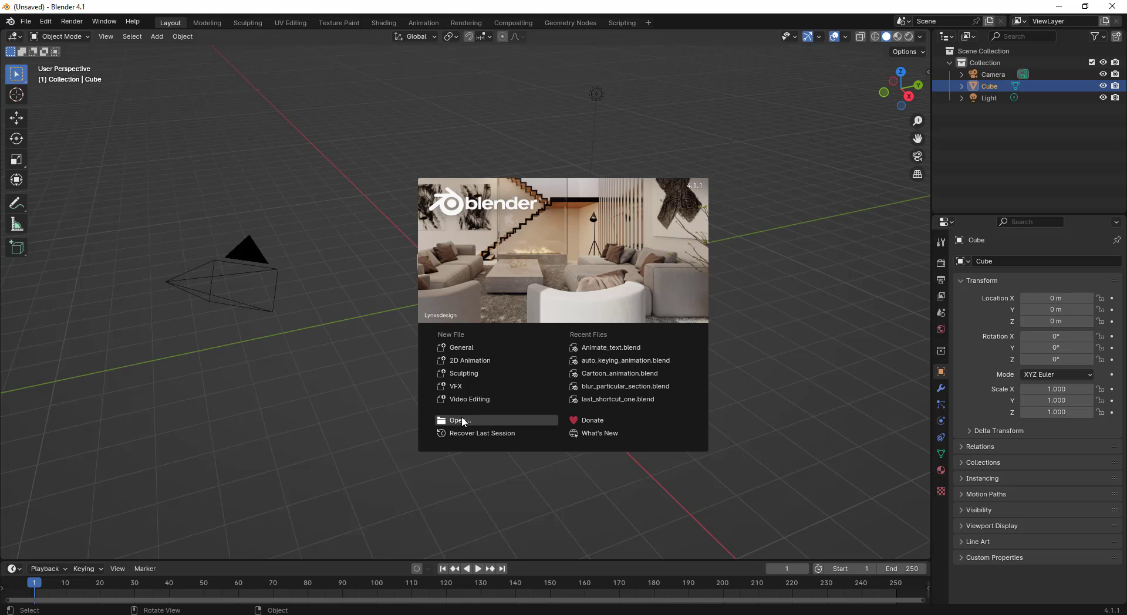
pyautogui.click(462, 417)
pyautogui.scroll(-1, 714, 358)
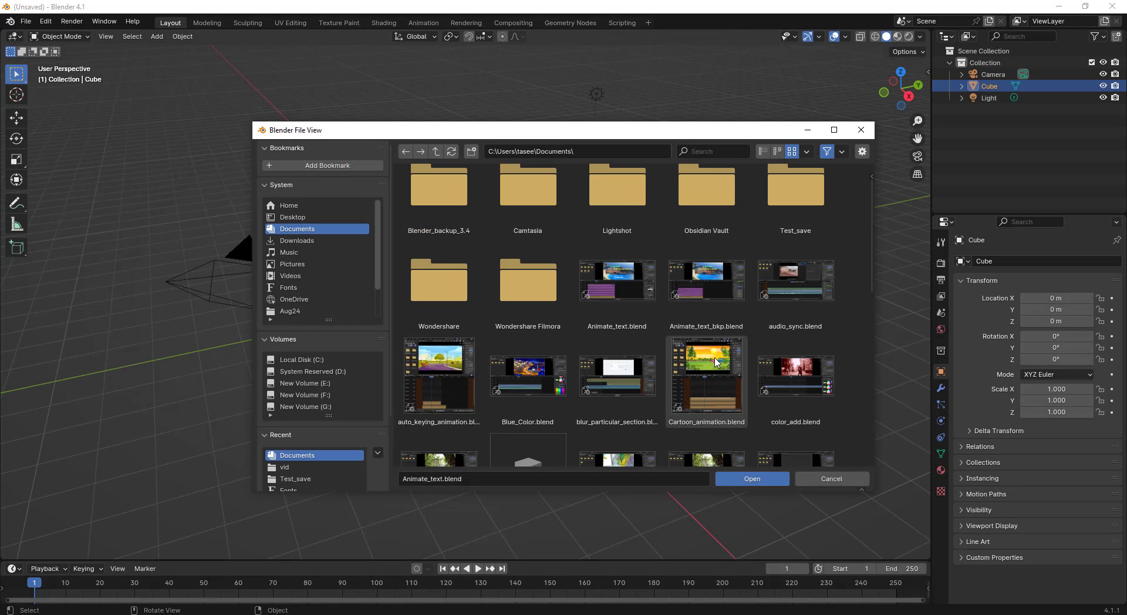
pyautogui.doubleClick(698, 363)
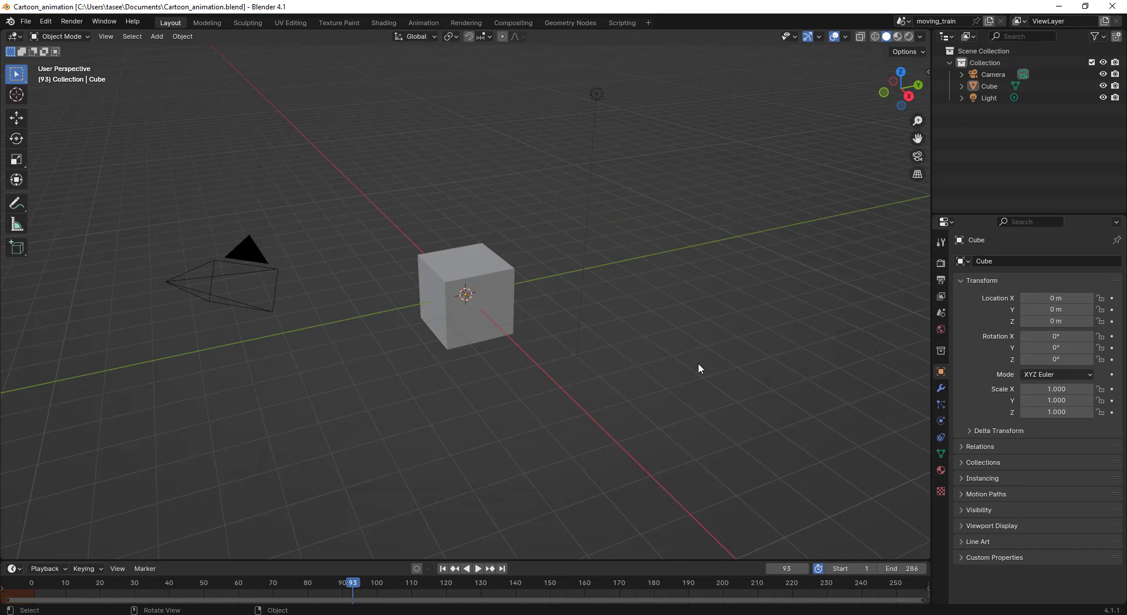
# - Add the Video Editing workspace to the Cartoon_animation file
pyautogui.click(648, 23)
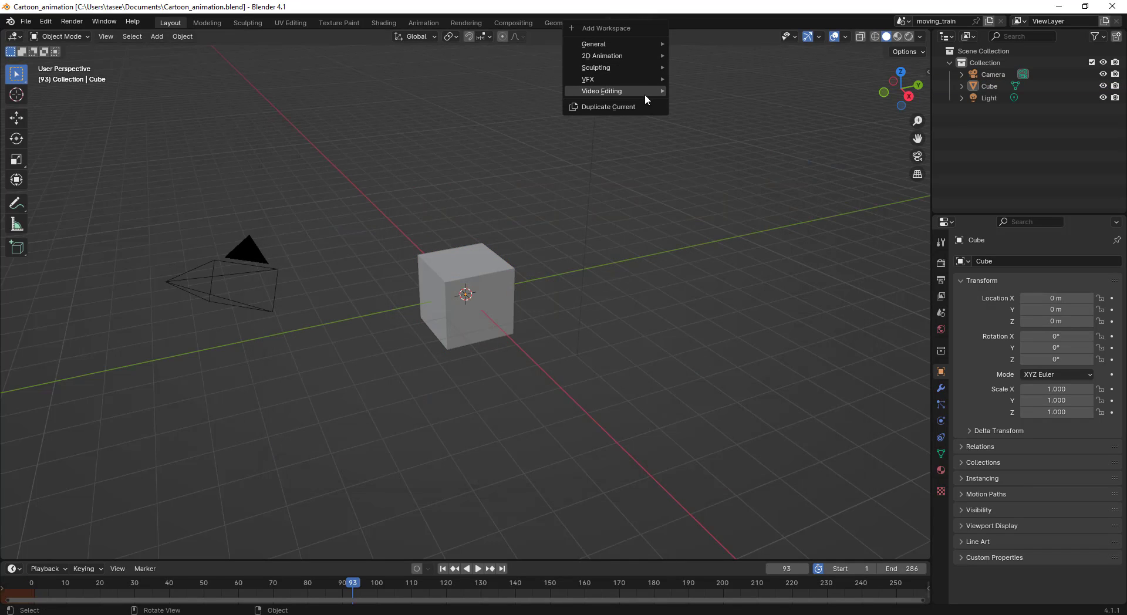
pyautogui.moveTo(644, 92)
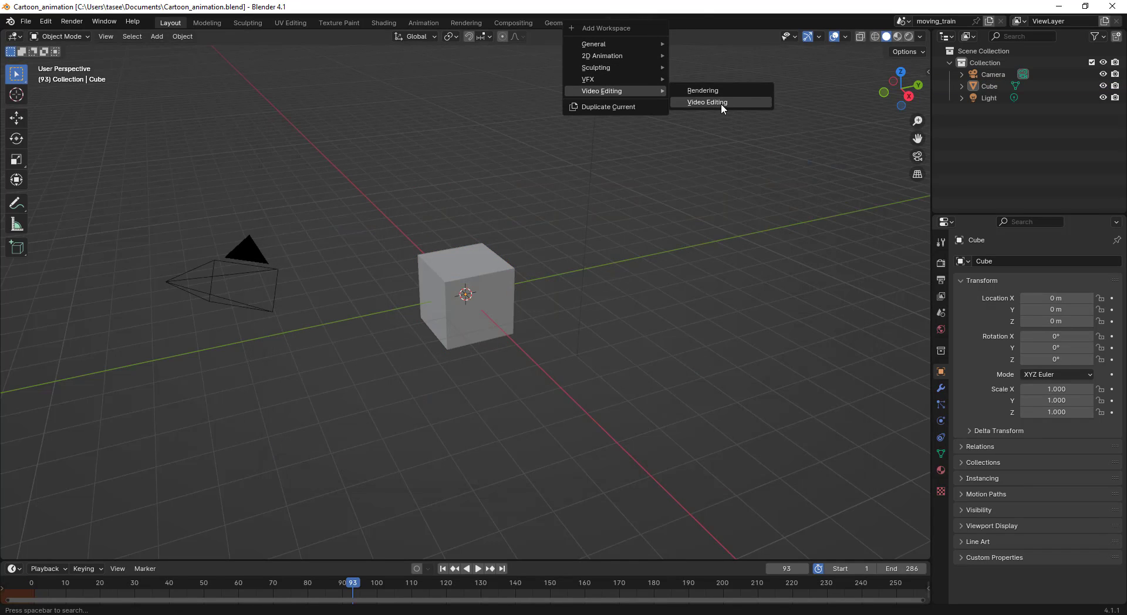
pyautogui.click(721, 103)
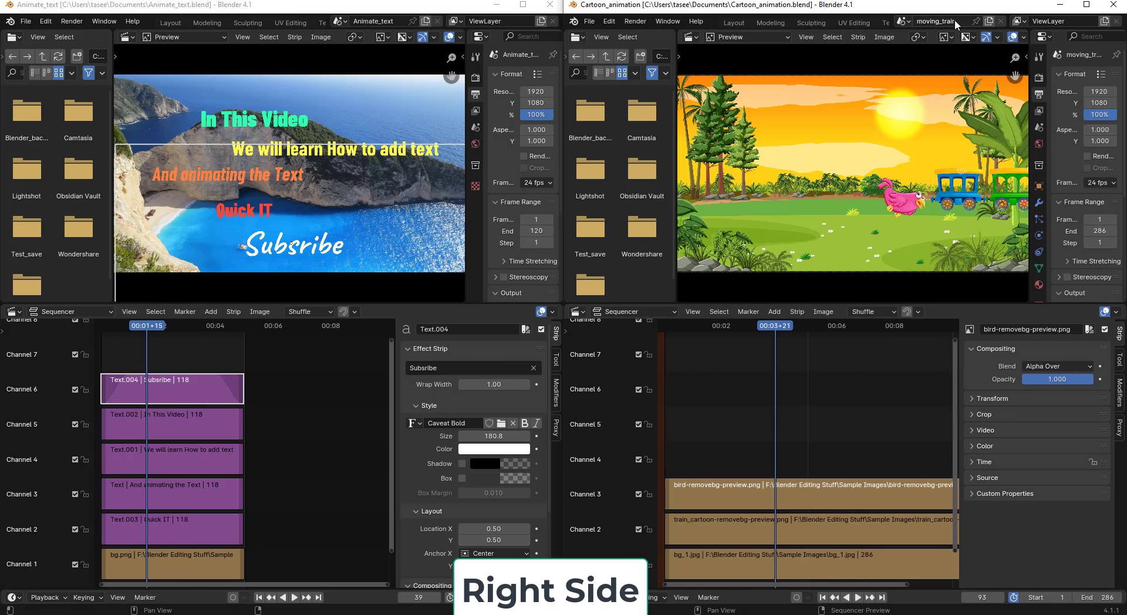
# - Check the scene name and the list of available scenes in the Cartoon_animation file
pyautogui.click(954, 21)
pyautogui.click(910, 21)
pyautogui.click(908, 22)
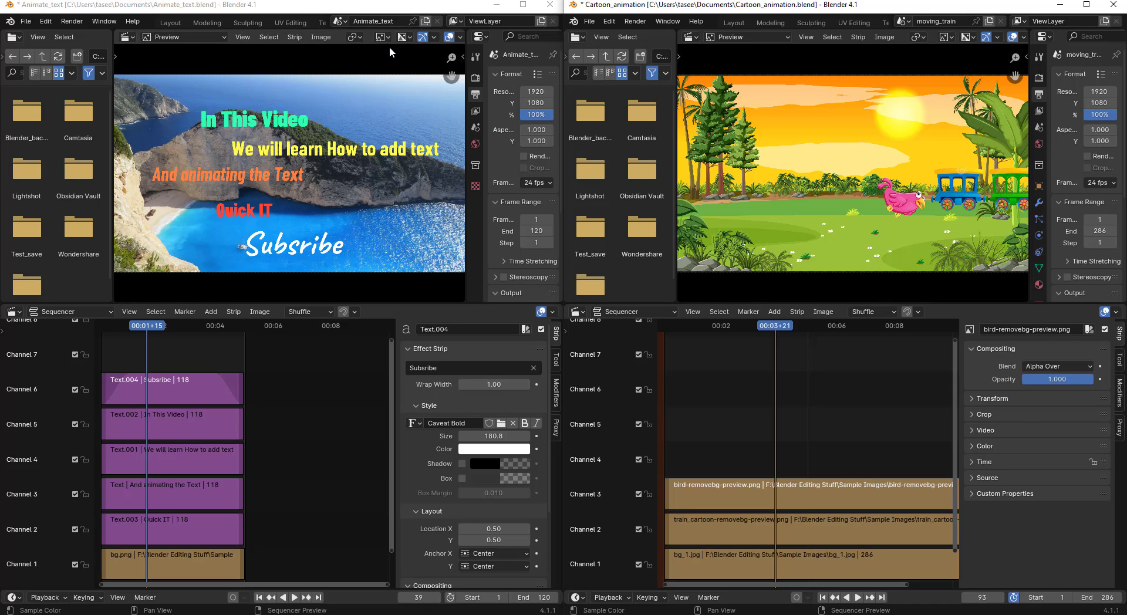
# - Start the Append command in Cartoon_animation and open Animate_text.blend from the Documents folder as its source
pyautogui.click(594, 21)
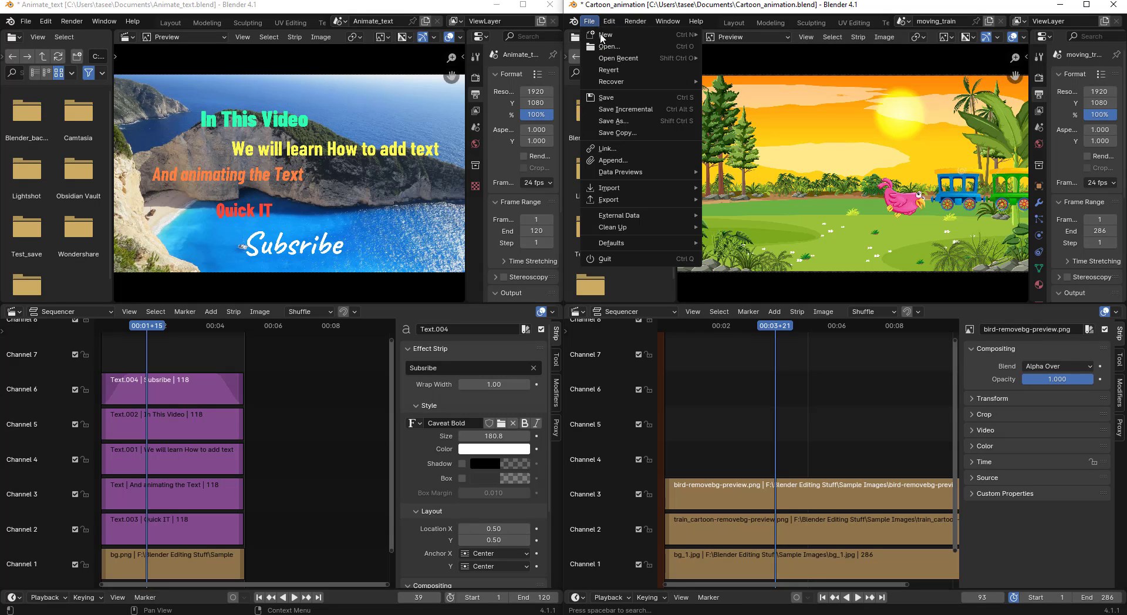
pyautogui.click(632, 160)
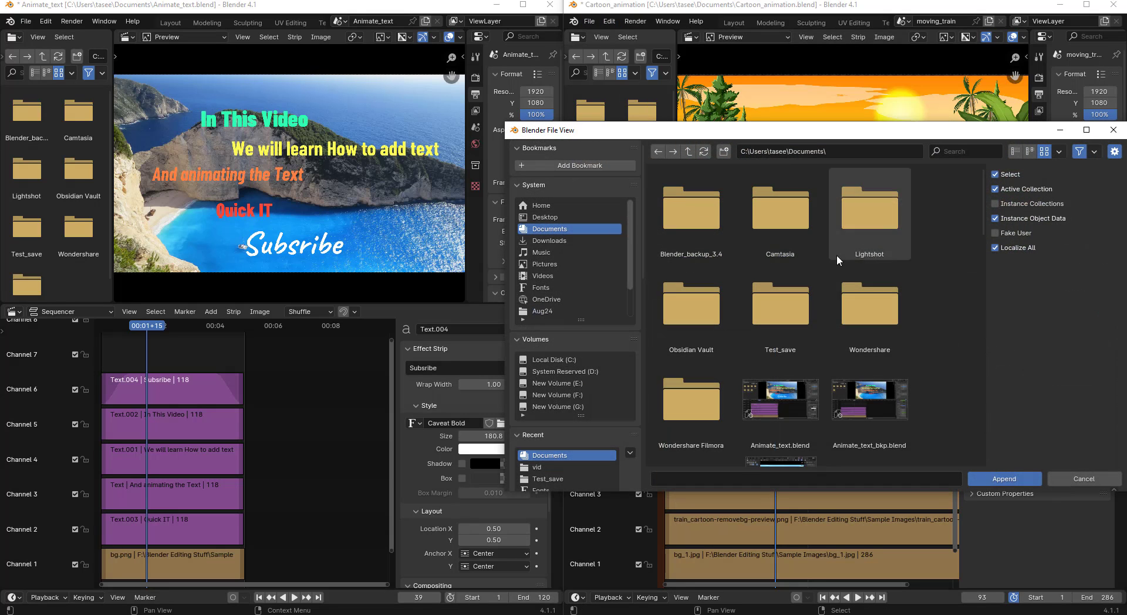
pyautogui.scroll(-2, 830, 352)
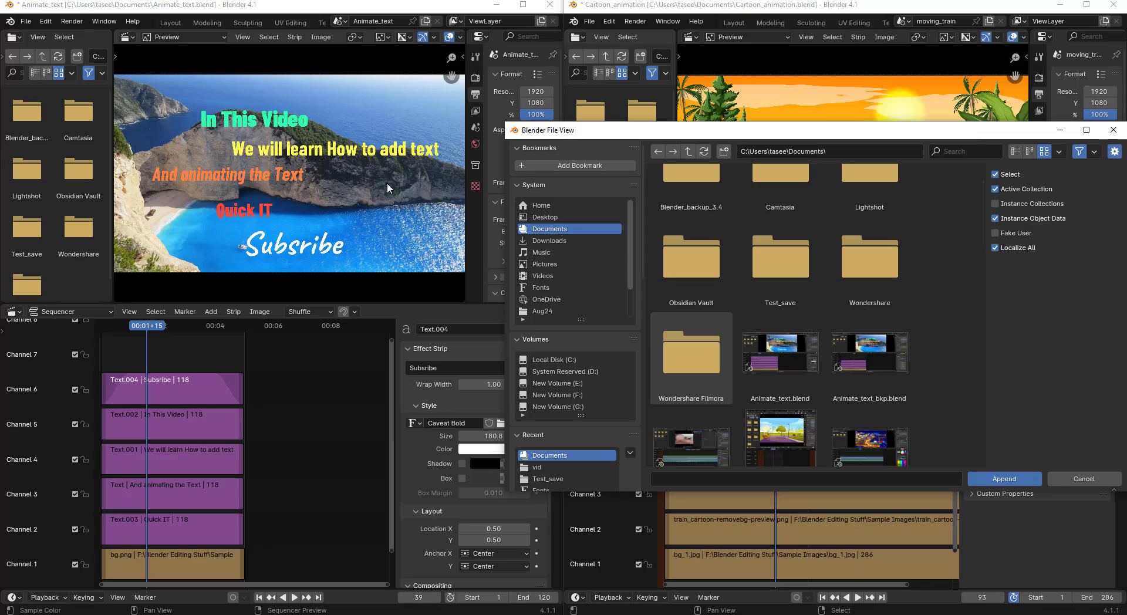
pyautogui.doubleClick(783, 359)
# - Look through the data-block categories inside Animate_text.blend, from Action to World, and leave the append browser
pyautogui.scroll(-2, 858, 234)
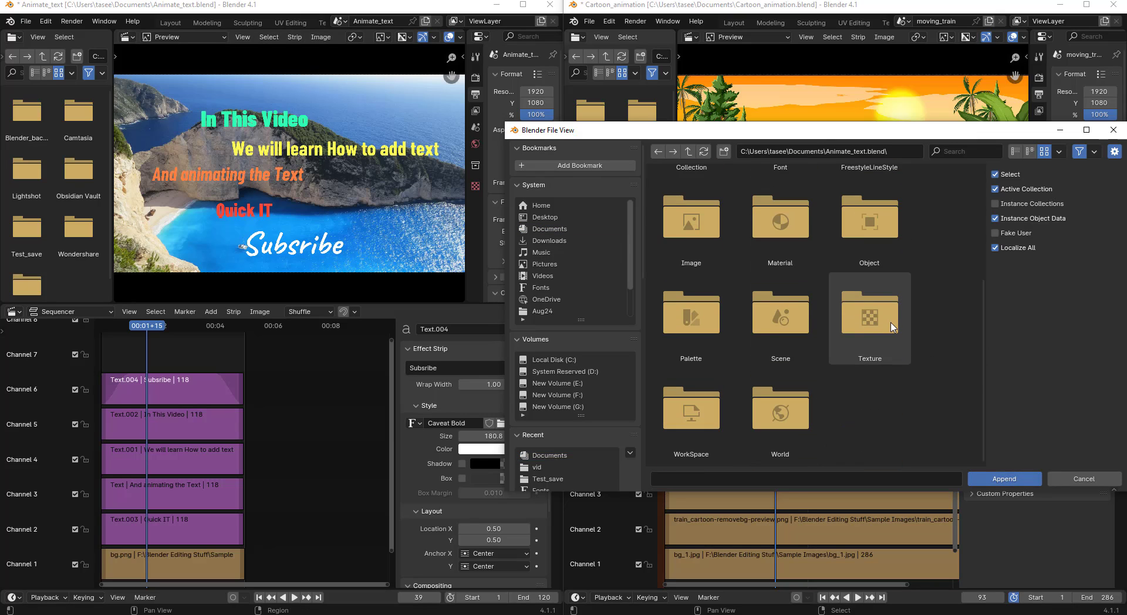
pyautogui.scroll(2, 873, 361)
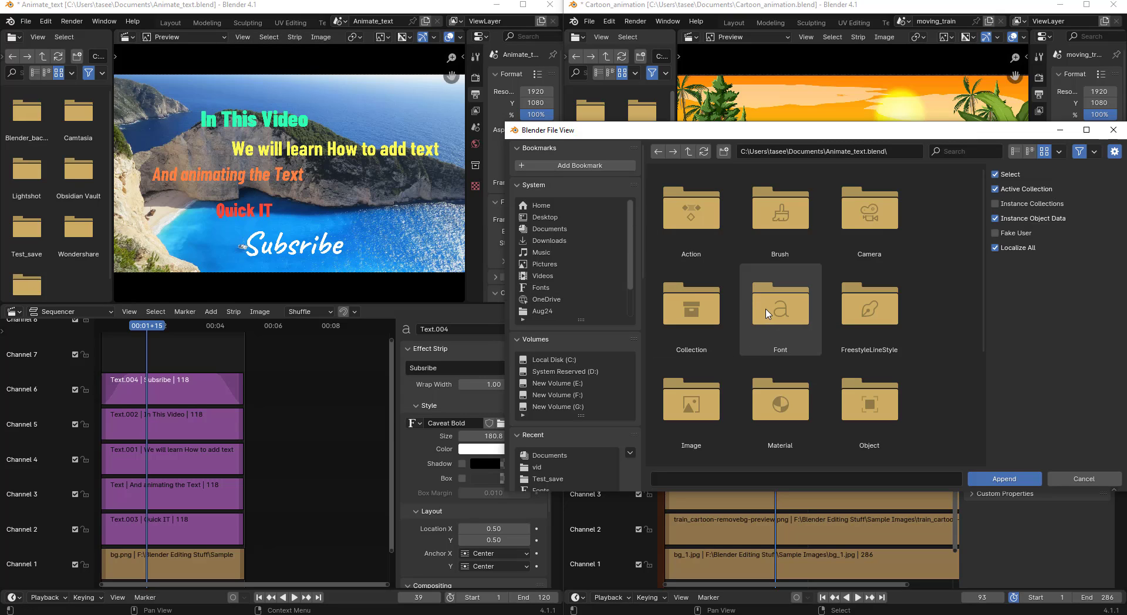
pyautogui.scroll(-1, 794, 312)
pyautogui.scroll(-2, 795, 312)
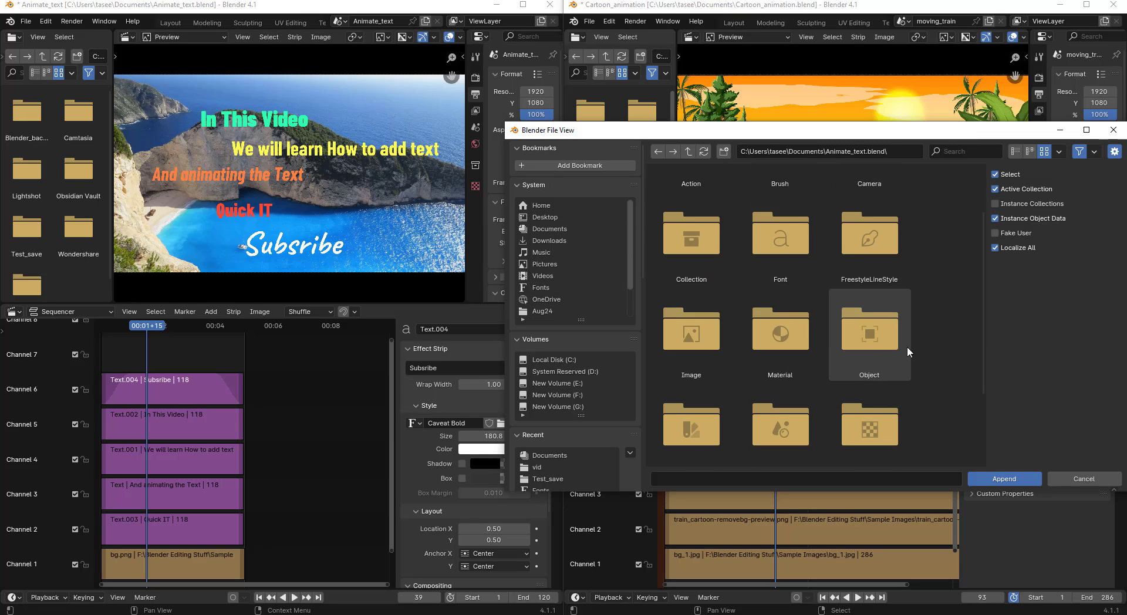
pyautogui.scroll(-5, 833, 376)
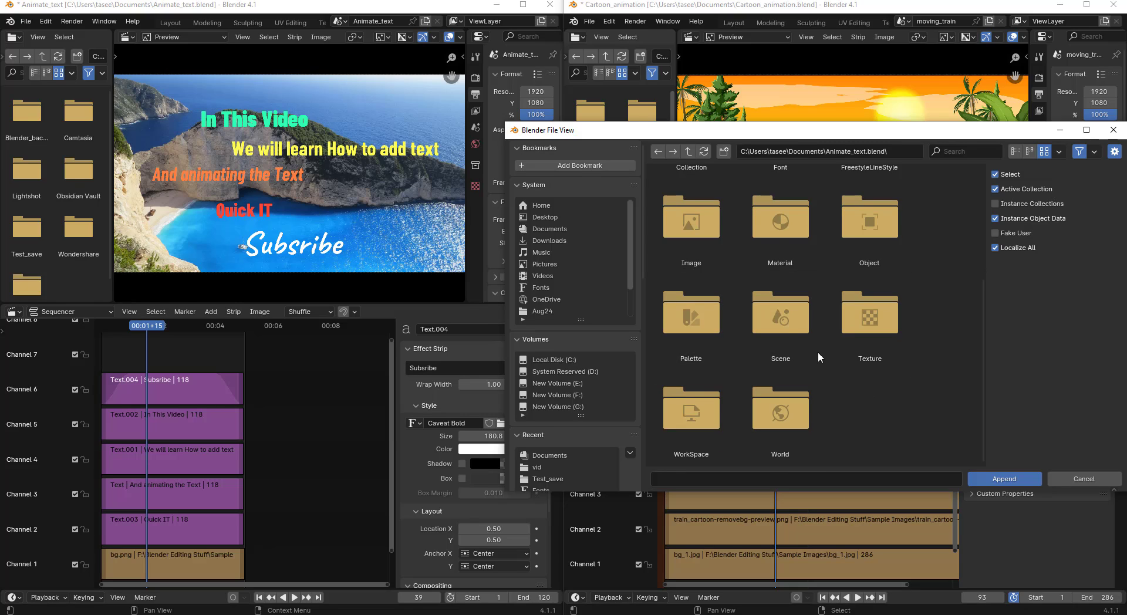
pyautogui.scroll(4, 819, 348)
pyautogui.click(723, 177)
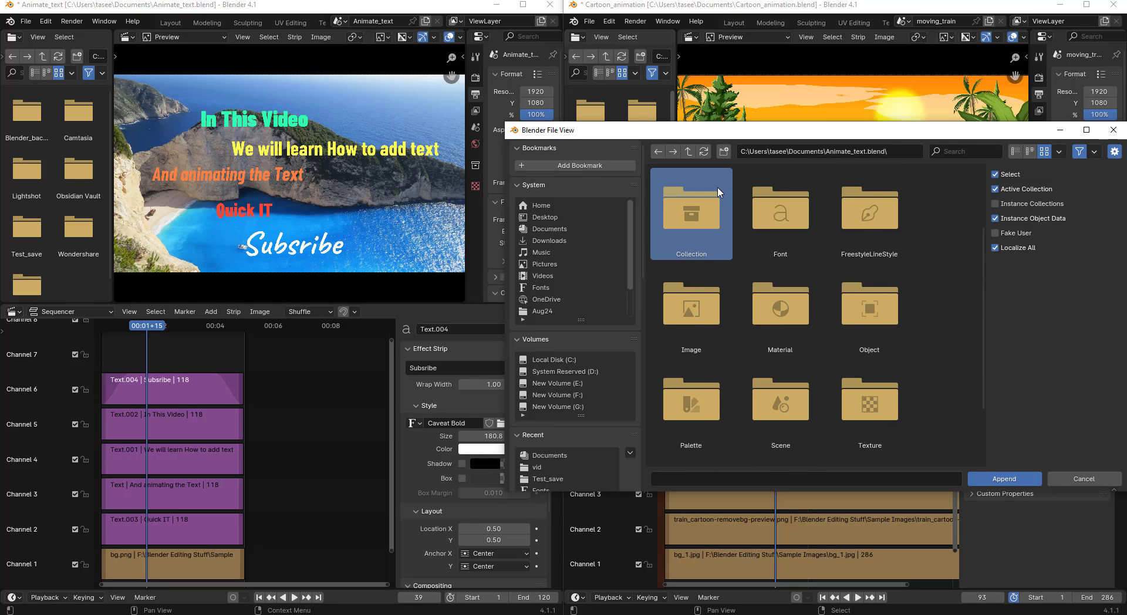
pyautogui.click(731, 250)
pyautogui.click(1005, 479)
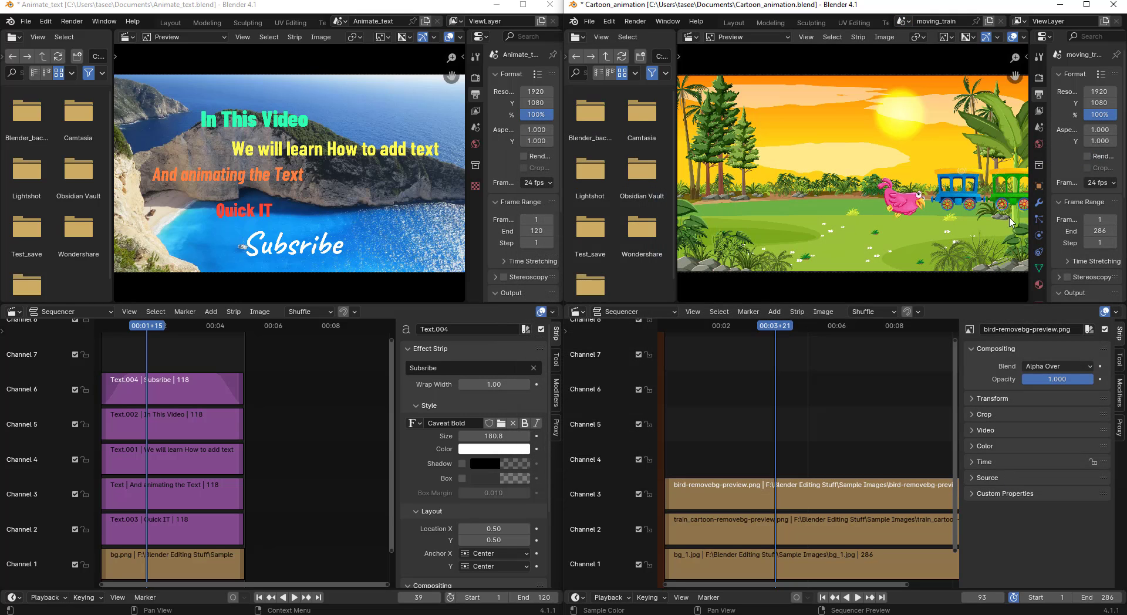
# - Append the Animate_text scene from Animate_text.blend into the Cartoon_animation file
pyautogui.click(589, 21)
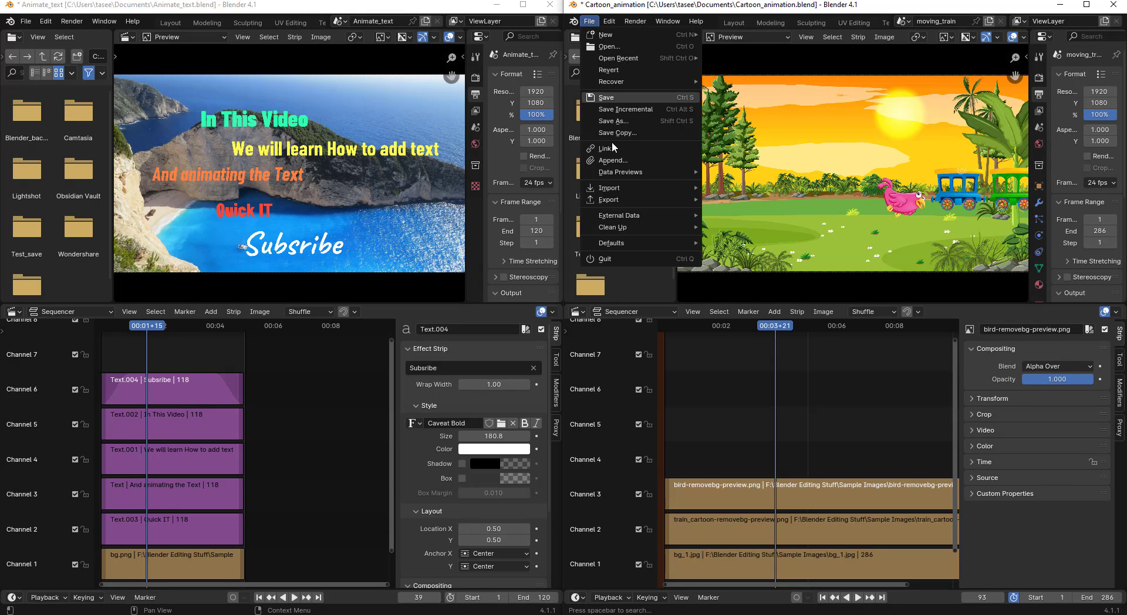
pyautogui.click(632, 163)
pyautogui.click(689, 152)
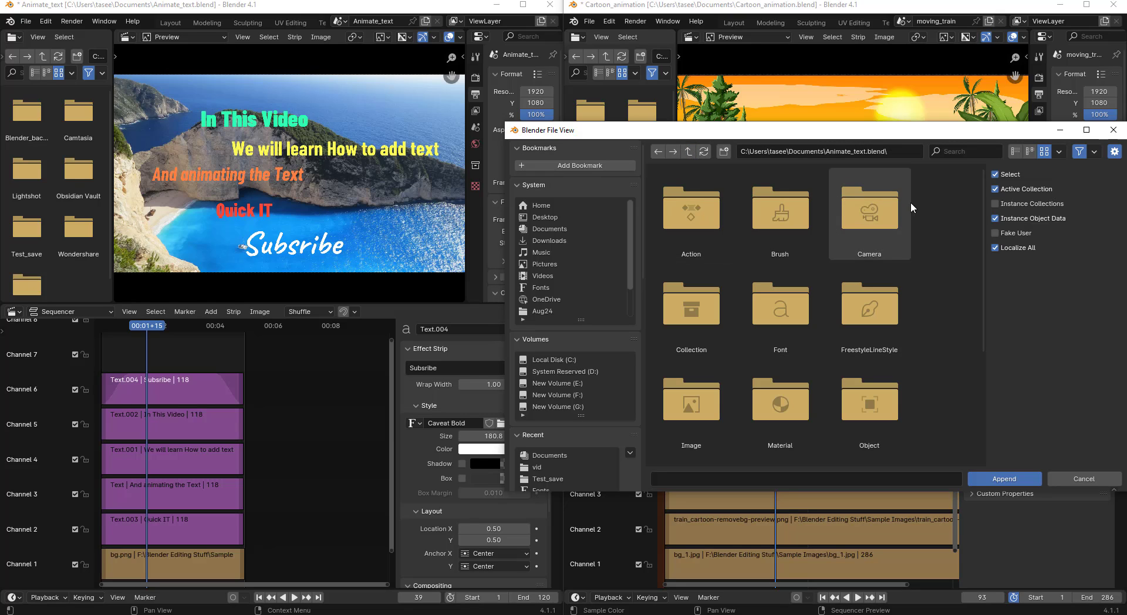
pyautogui.scroll(-5, 910, 294)
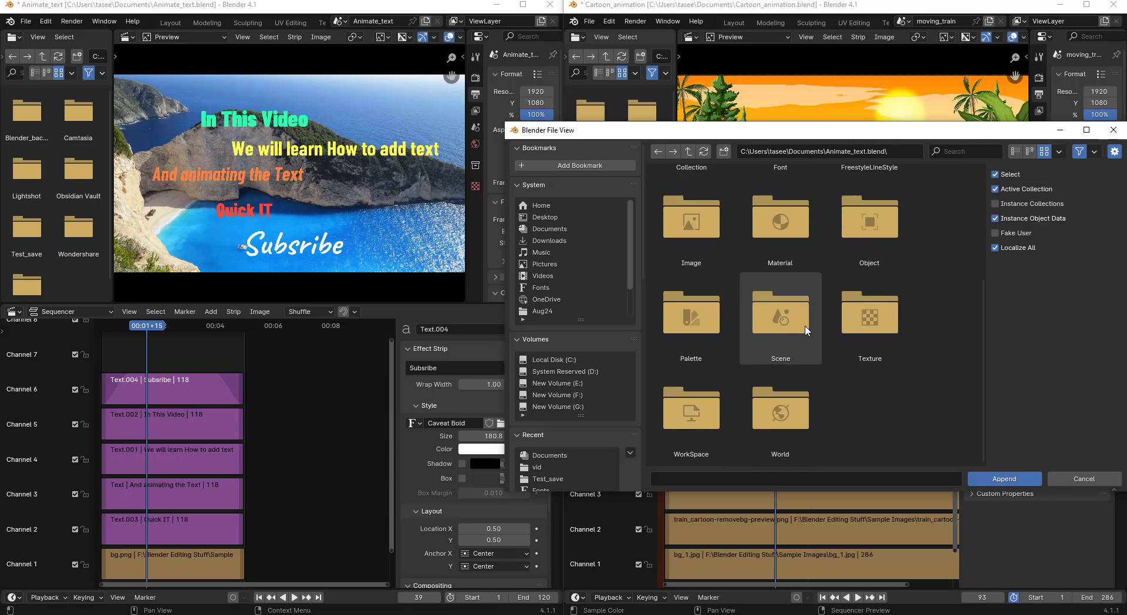
pyautogui.doubleClick(819, 333)
pyautogui.click(692, 212)
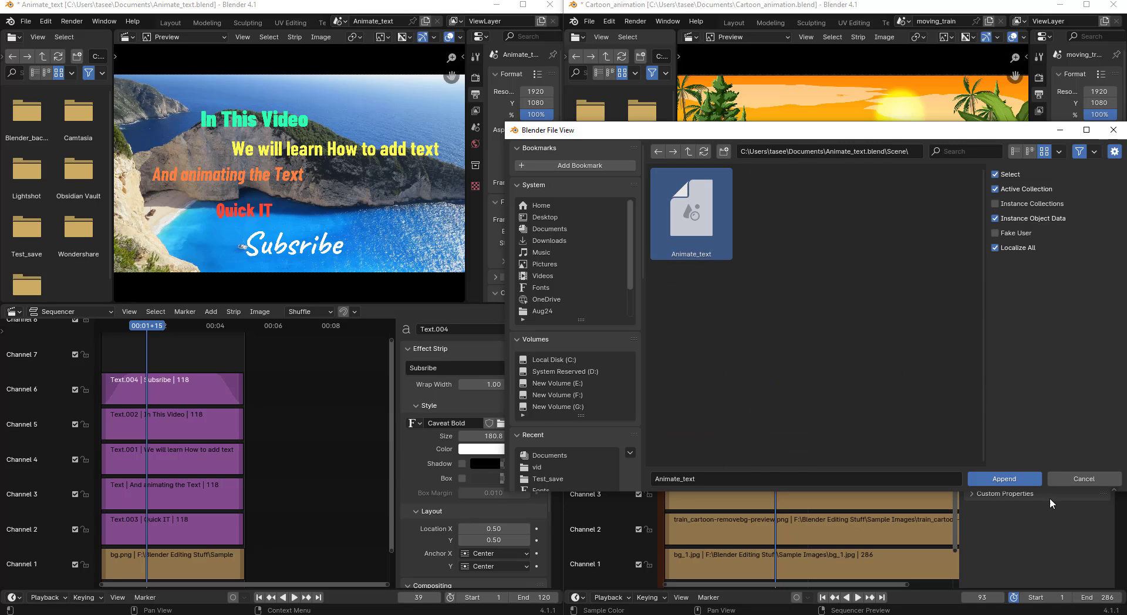
pyautogui.click(1004, 479)
# - Maximize the Cartoon_animation window and switch its active scene to Animate_text
pyautogui.click(901, 21)
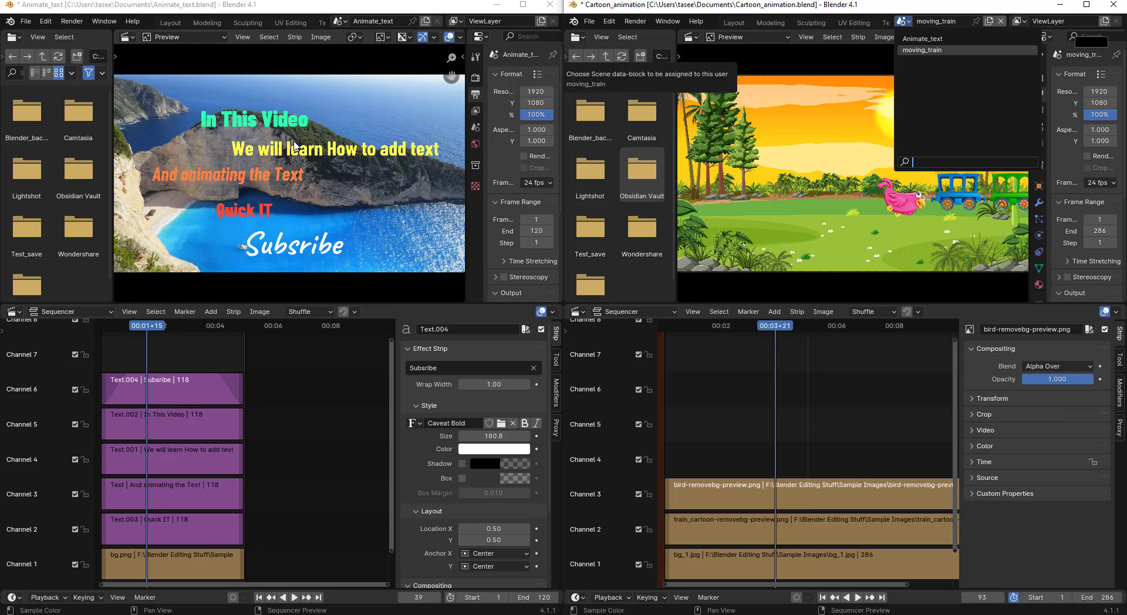
pyautogui.click(1086, 5)
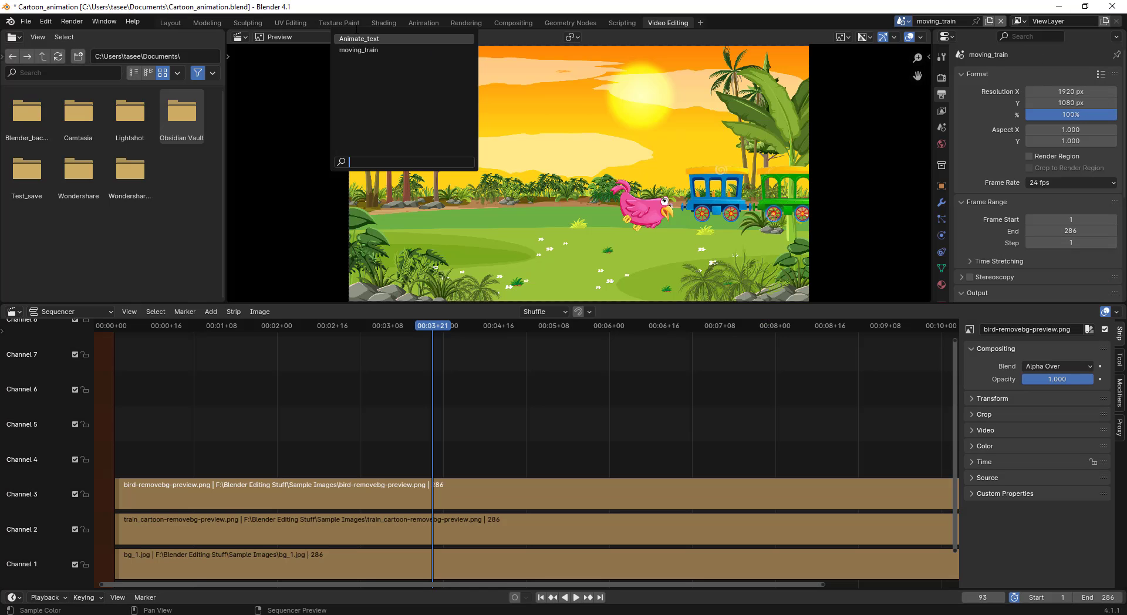
pyautogui.click(903, 22)
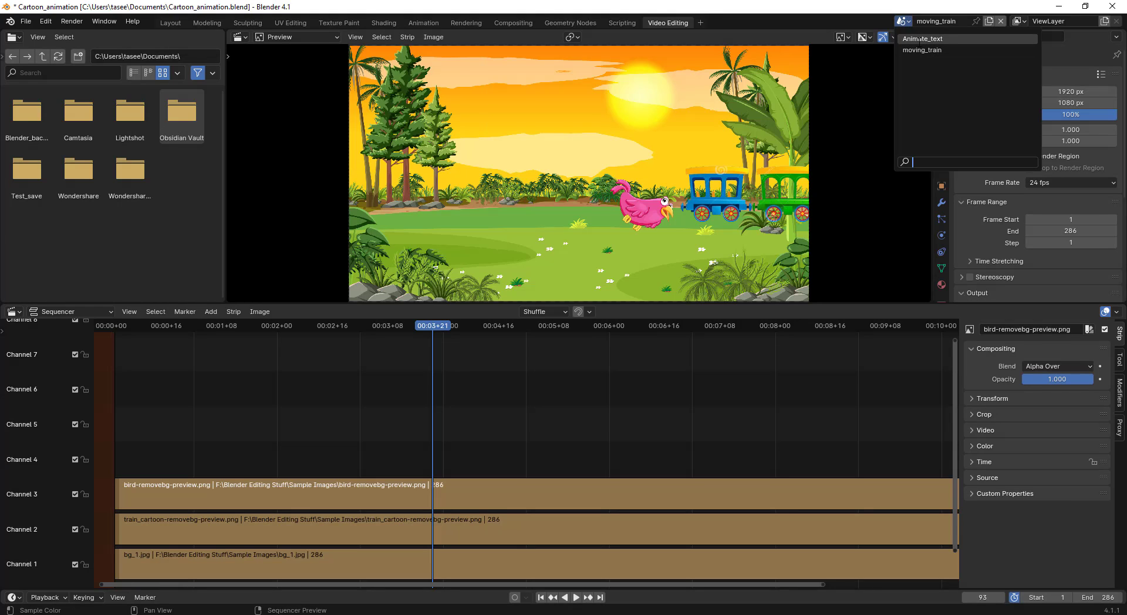
pyautogui.click(919, 39)
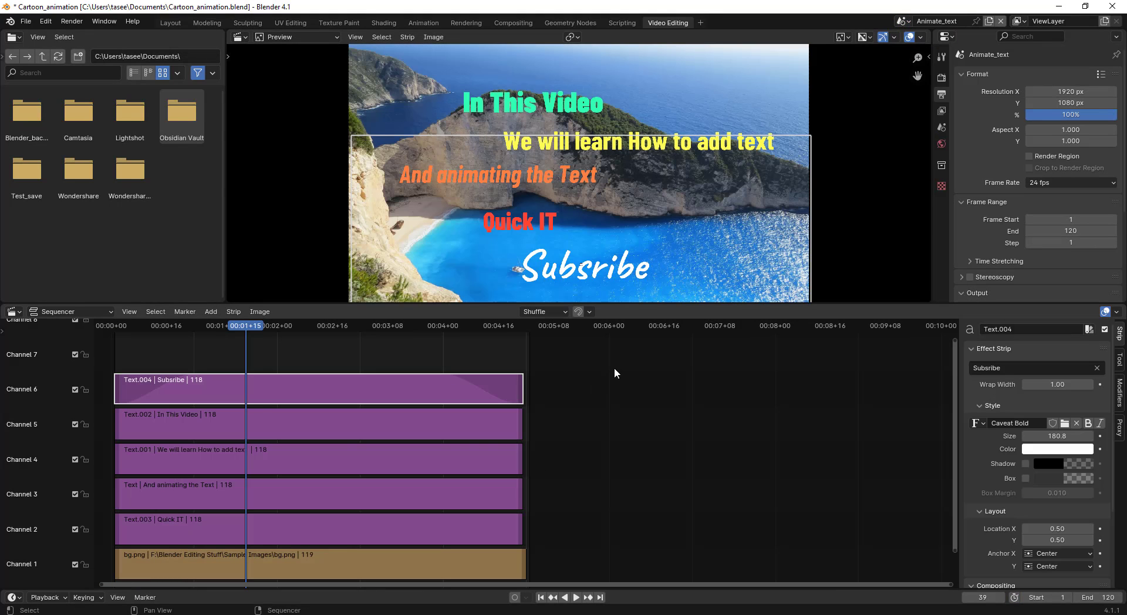
# - Copy all strips of the Animate_text scene and paste them into the moving_train scene at the playhead
pyautogui.moveTo(582, 350); pyautogui.dragTo(361, 582)
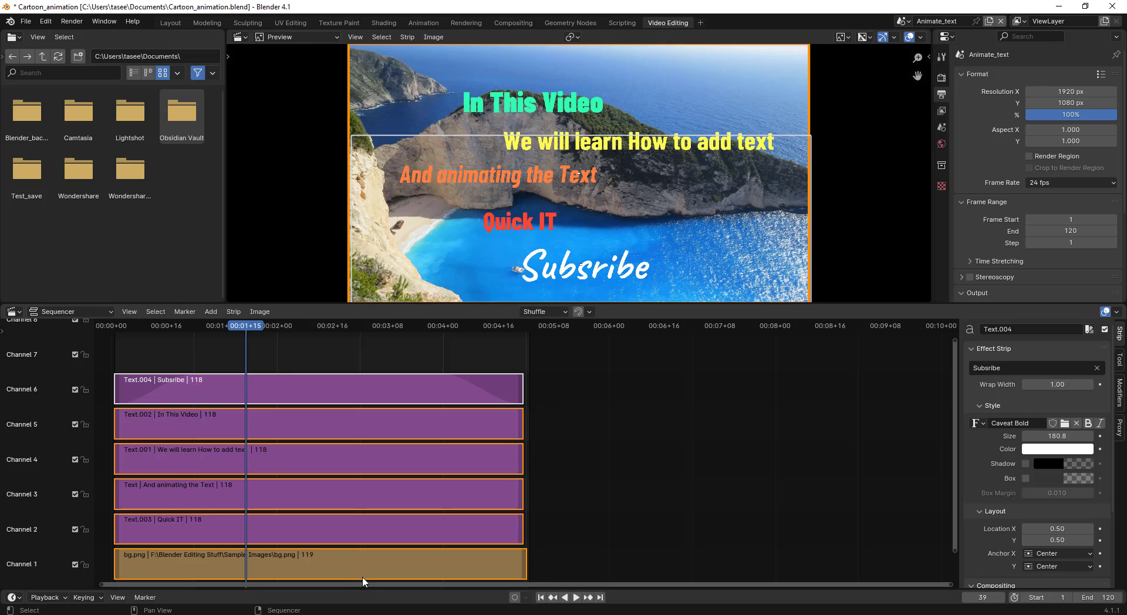
pyautogui.hotkey('ctrl', 'c')
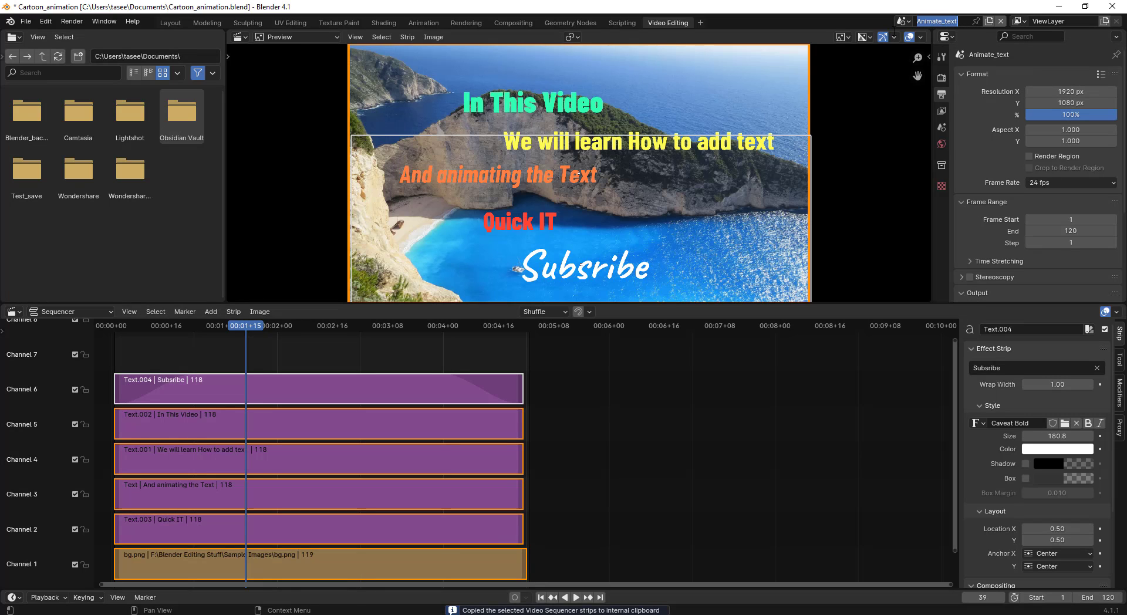
pyautogui.click(904, 21)
pyautogui.click(919, 50)
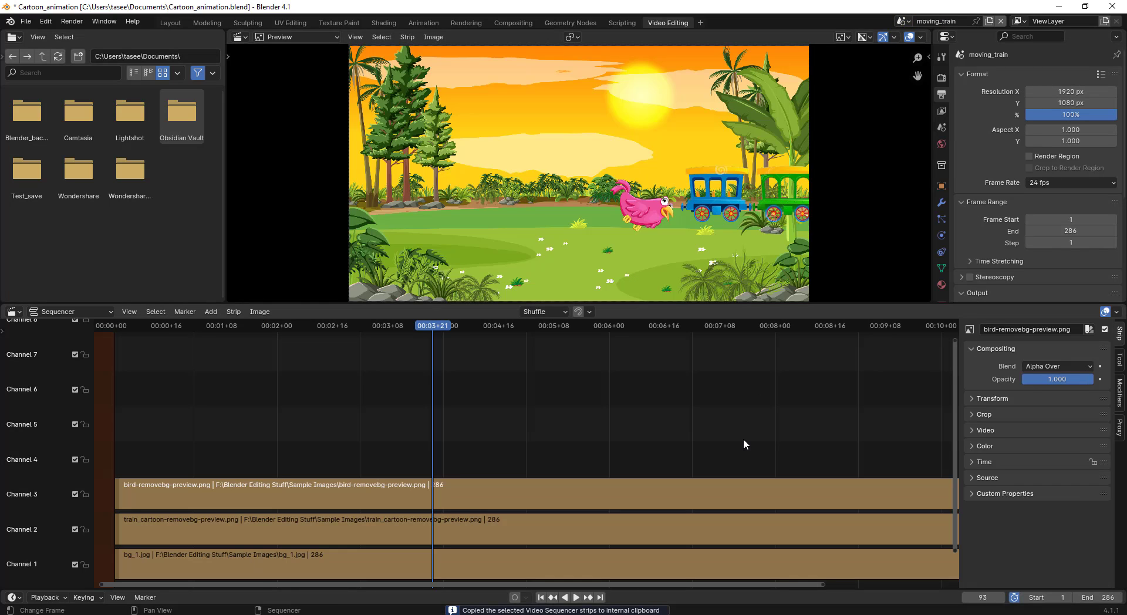
pyautogui.scroll(-5, 737, 435)
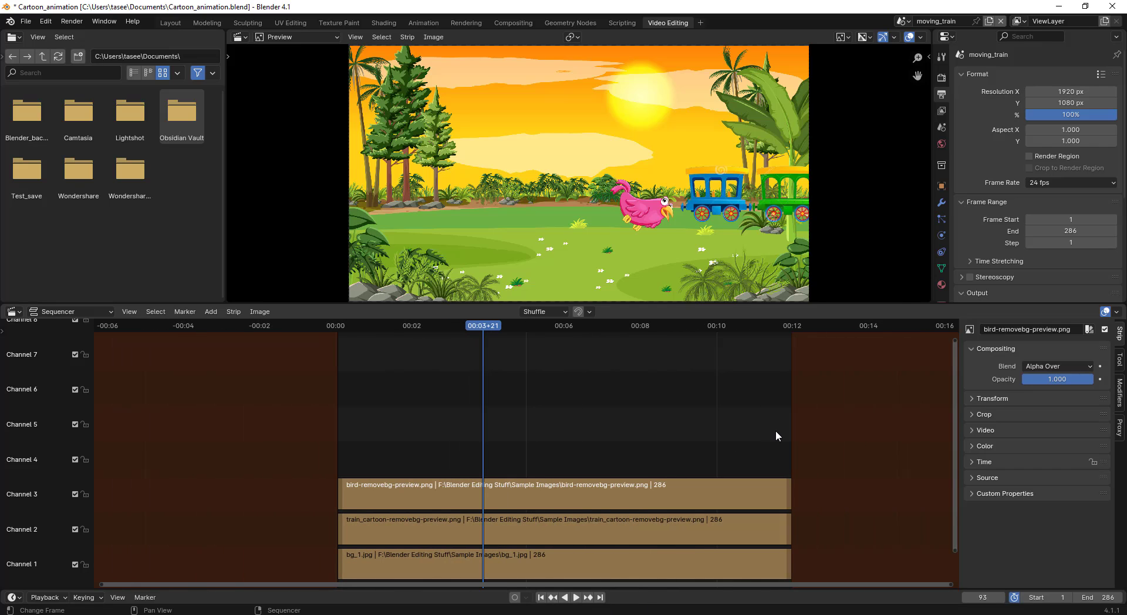
pyautogui.hotkey('ctrl', 'v')
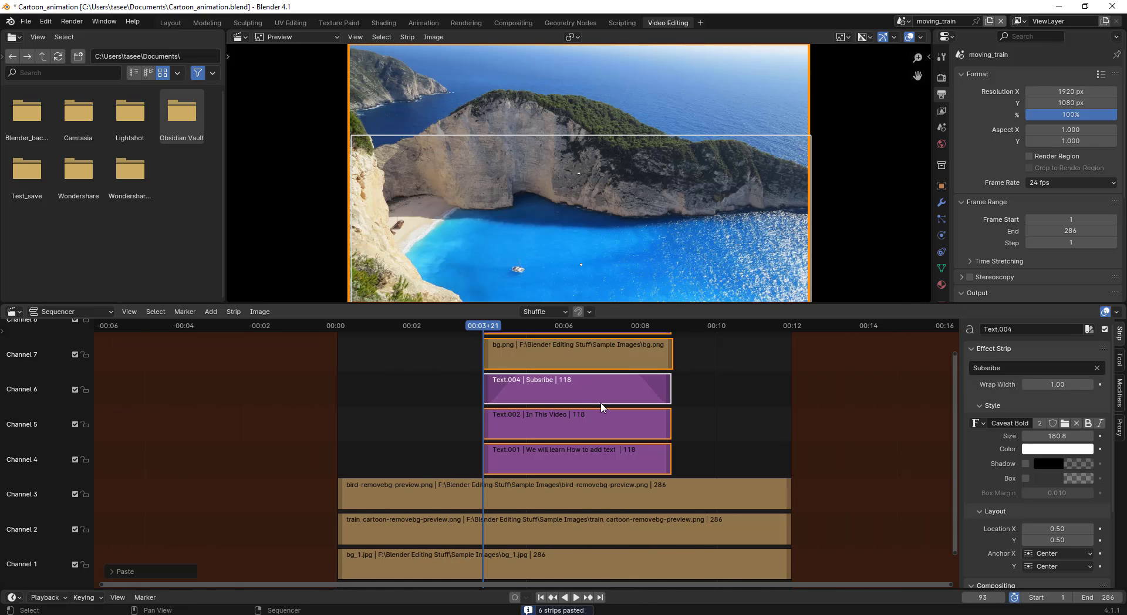
# - Move the pasted strips down to channels 1 to 6, starting at frame 286 directly after the existing strips
pyautogui.scroll(2, 506, 383)
pyautogui.moveTo(954, 492); pyautogui.dragTo(954, 432)
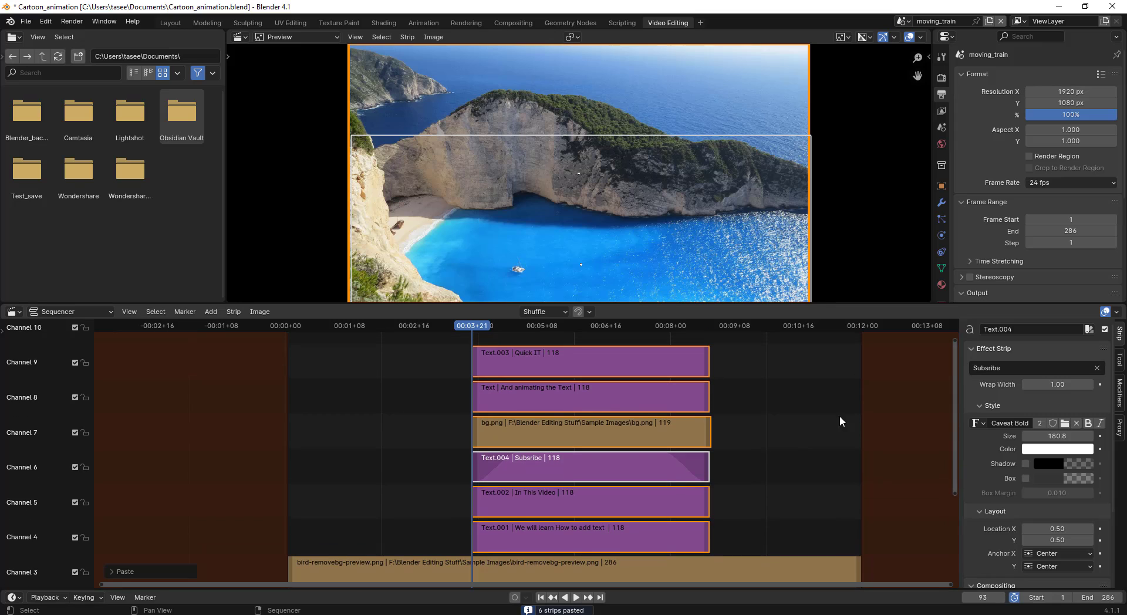
pyautogui.press('g')
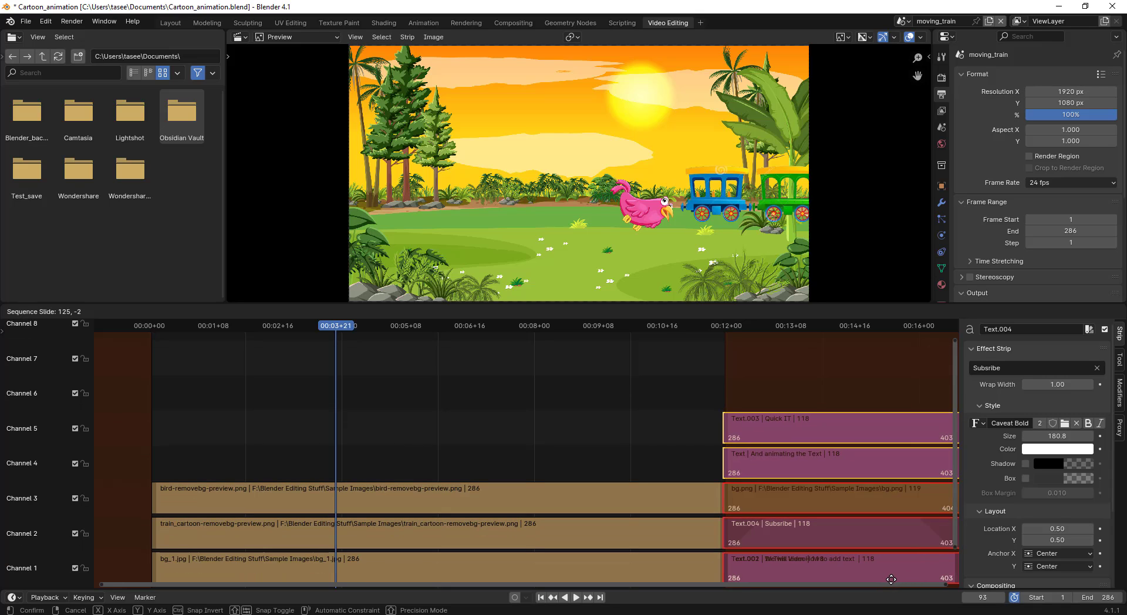
pyautogui.click(891, 579)
pyautogui.click(664, 449)
pyautogui.press('Home')
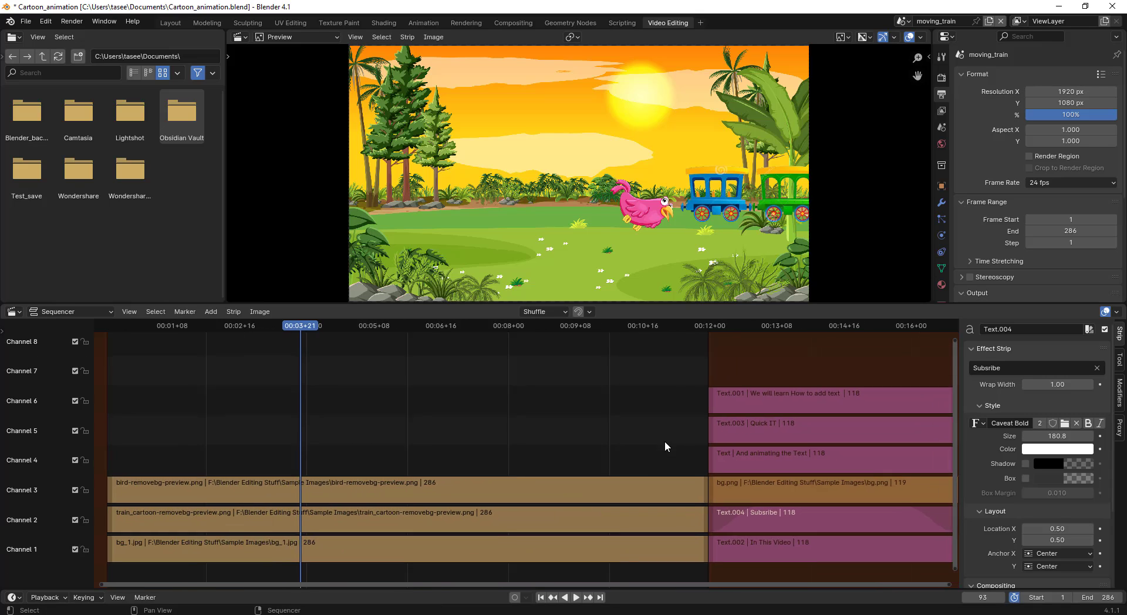
# - Set the preview range to span all strips of the moving_train scene and move the playhead to frame 265
pyautogui.scroll(-6, 662, 409)
pyautogui.moveTo(578, 384); pyautogui.dragTo(724, 590)
pyautogui.rightClick(677, 418)
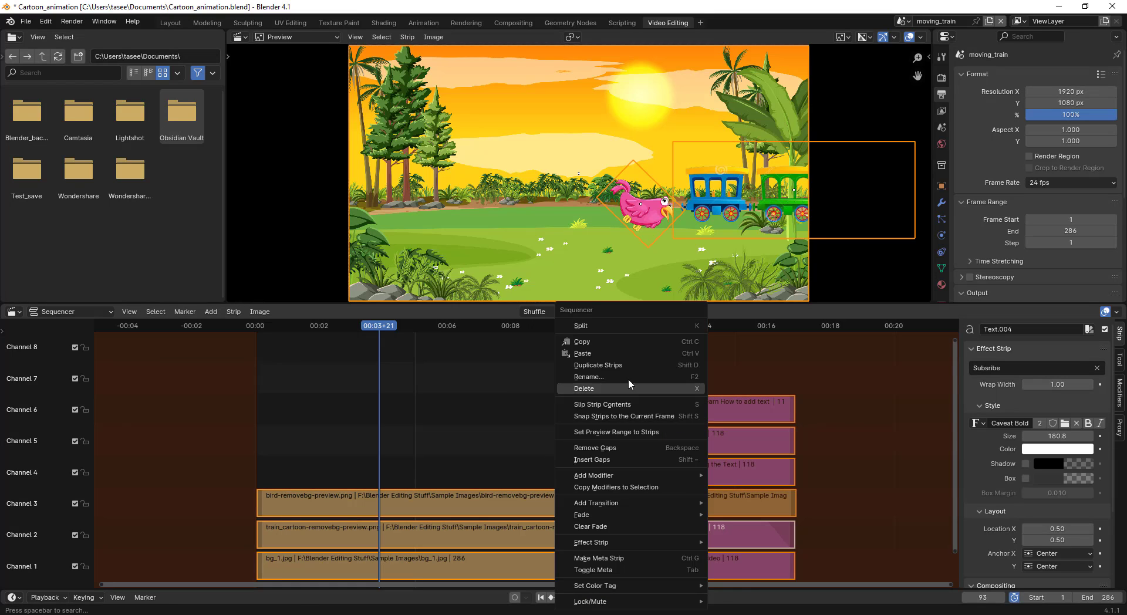
pyautogui.click(638, 433)
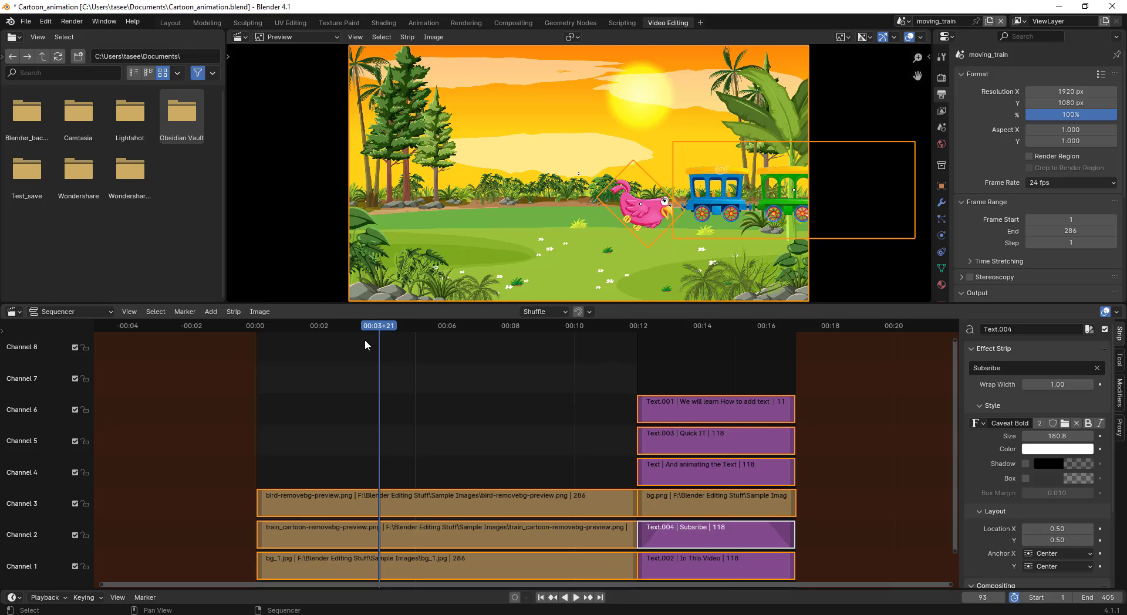
pyautogui.moveTo(383, 329); pyautogui.dragTo(608, 378)
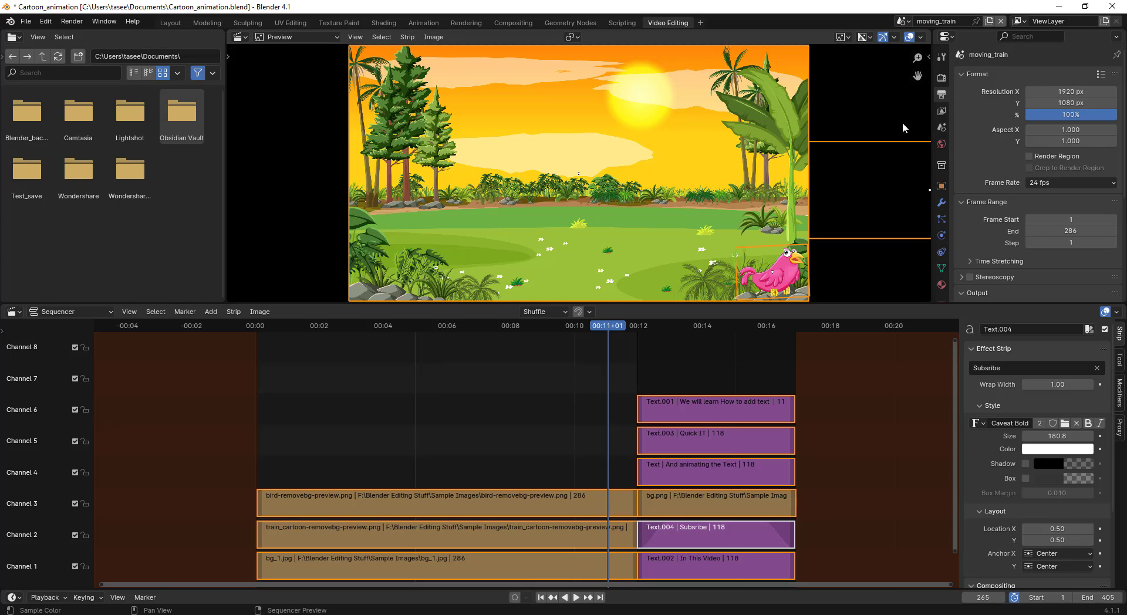
# - Change the Properties editor to an Outliner with its display mode set to Scenes
pyautogui.click(949, 37)
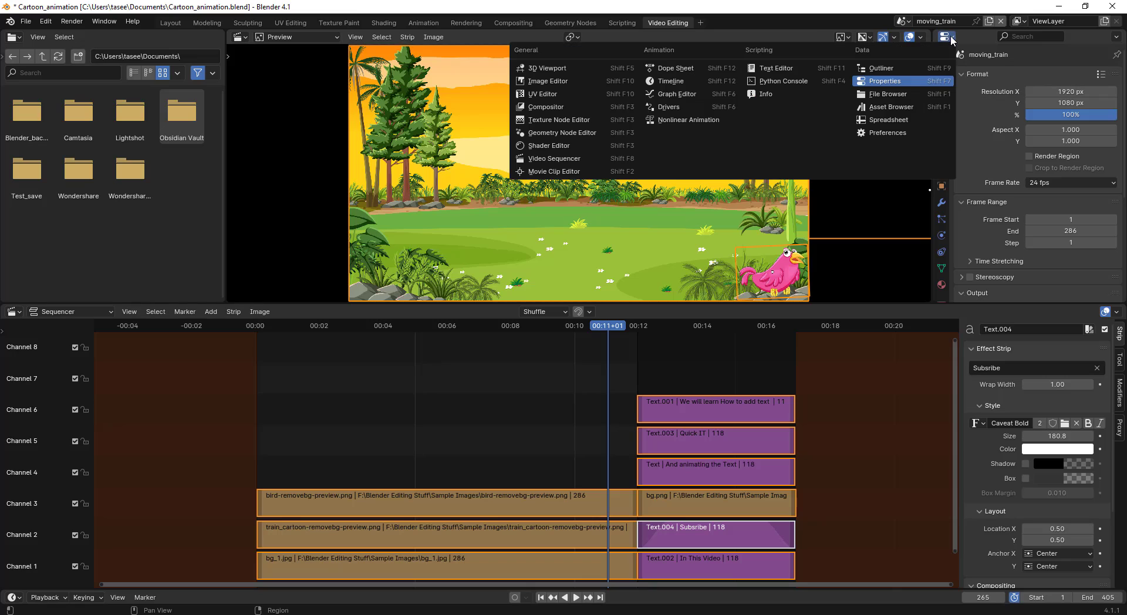
pyautogui.click(903, 68)
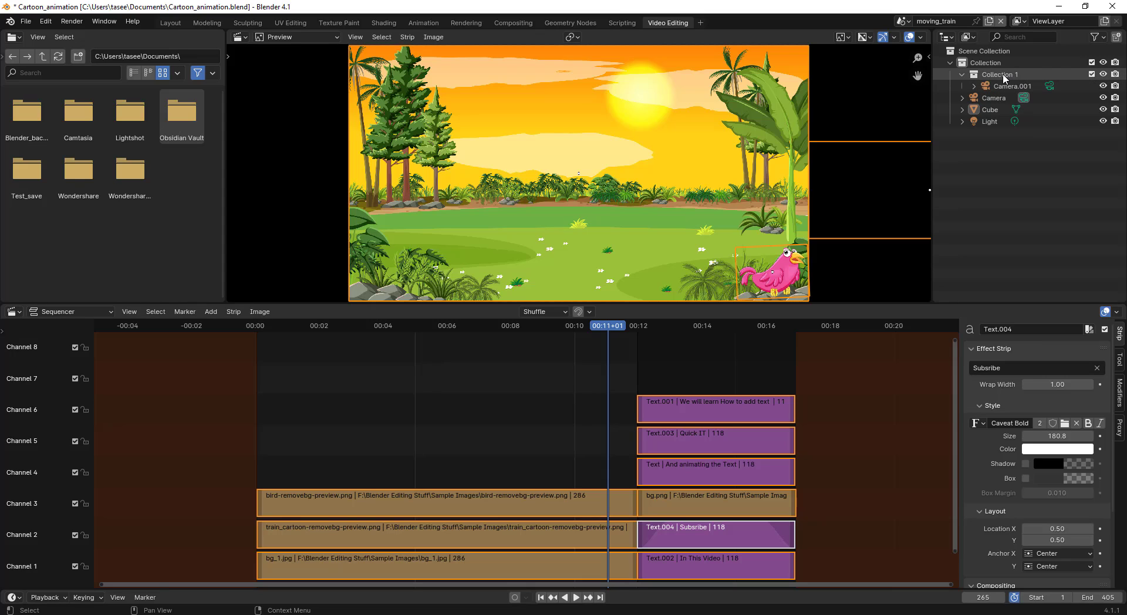
pyautogui.click(968, 37)
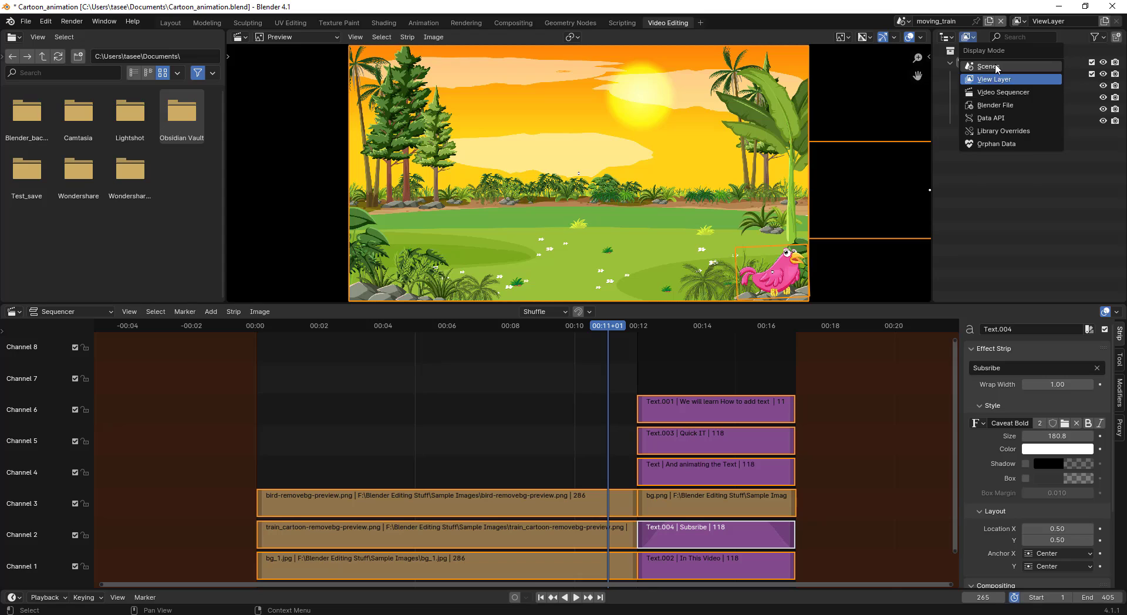
pyautogui.click(995, 67)
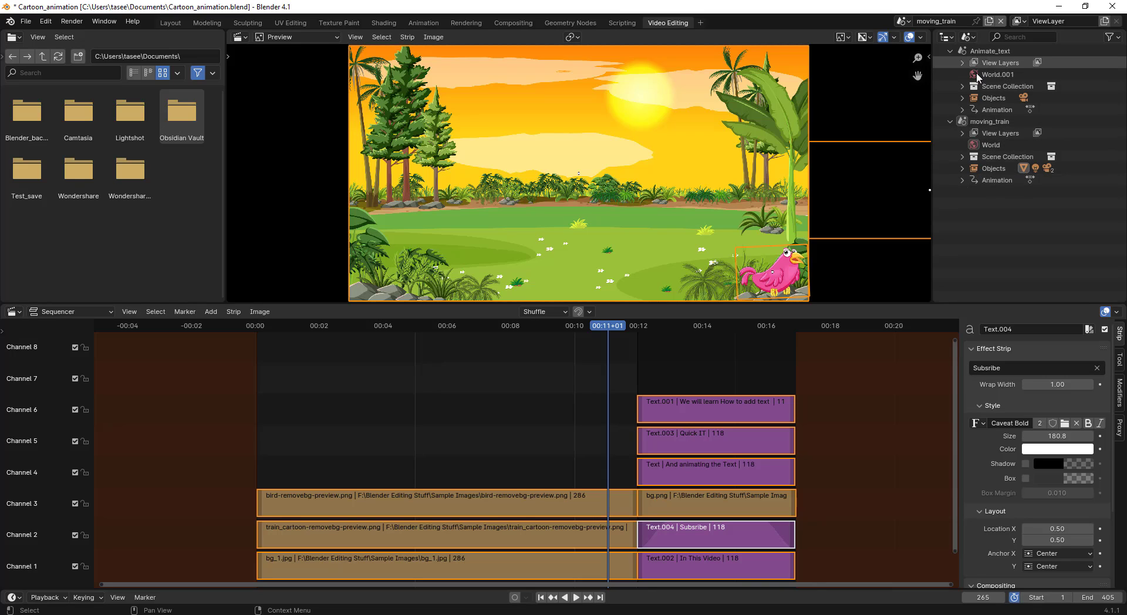
# - Examine the view layers, scene collection, objects and animation data of the appended Animate_text scene in the Outliner
pyautogui.click(950, 121)
pyautogui.click(946, 50)
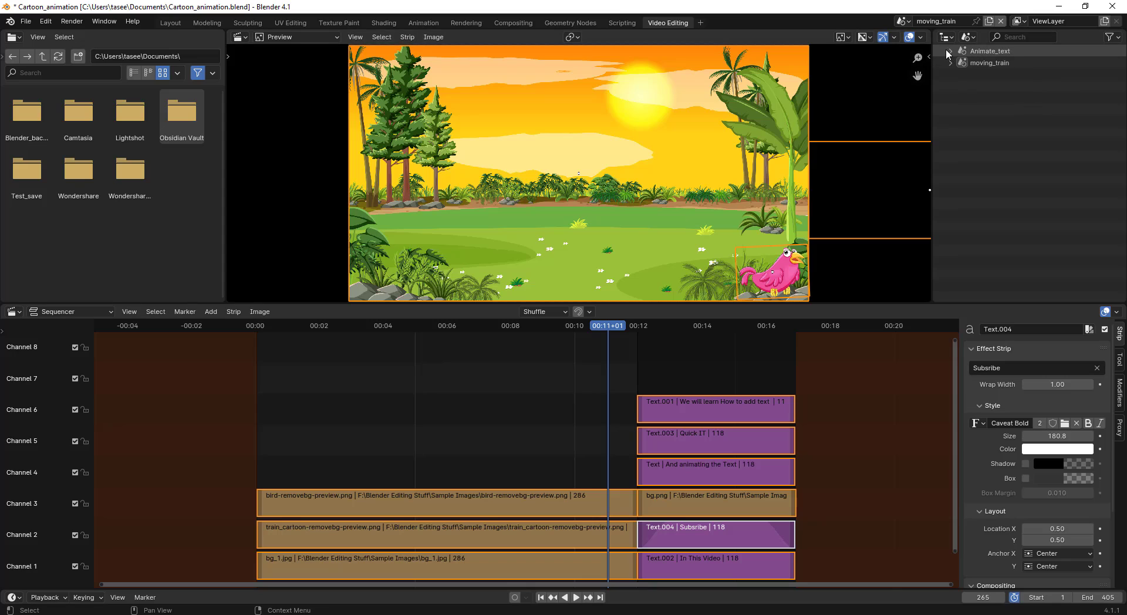
pyautogui.click(949, 51)
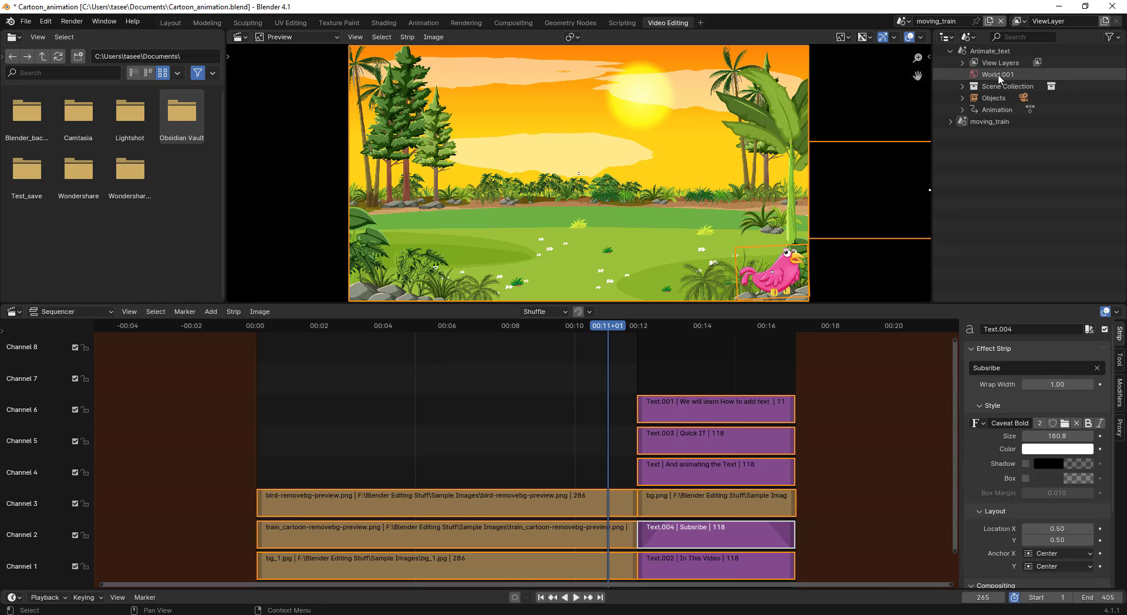
pyautogui.click(962, 62)
pyautogui.click(962, 98)
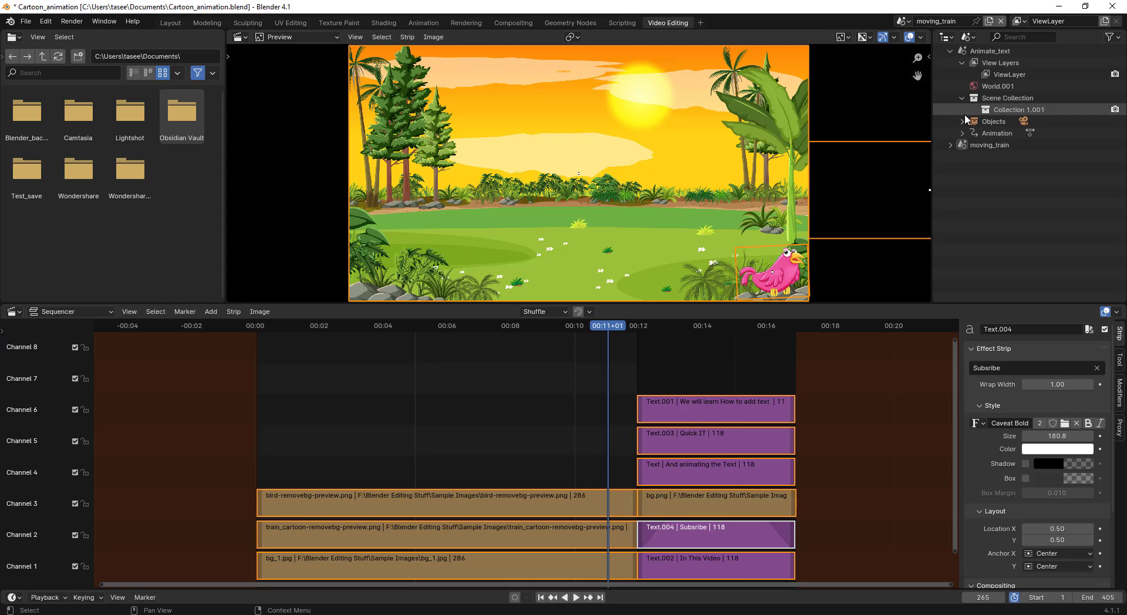
pyautogui.click(963, 121)
pyautogui.click(962, 145)
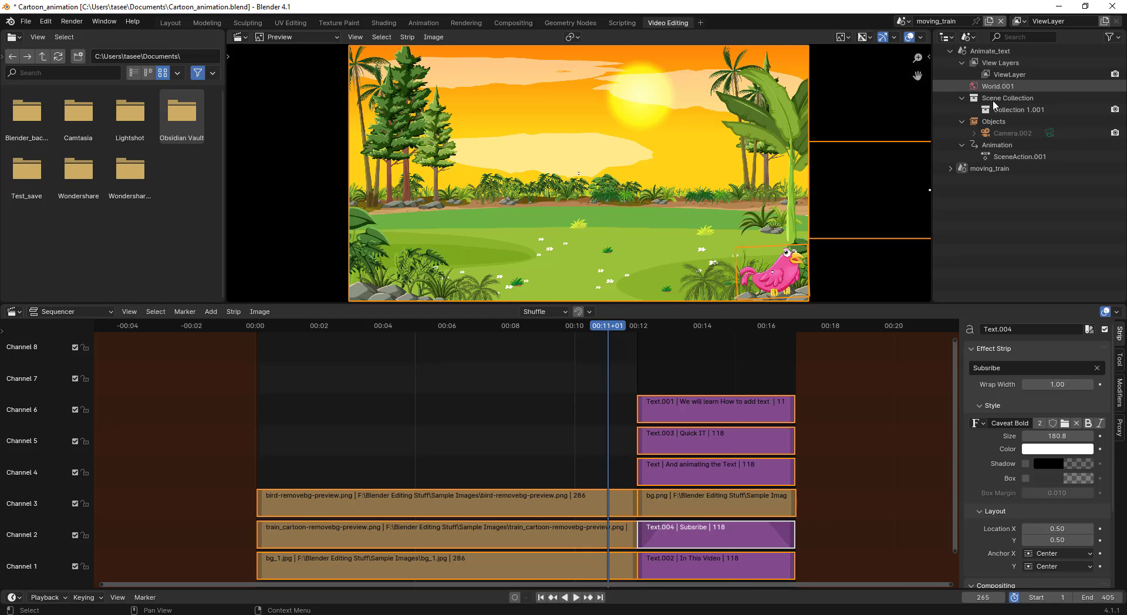
pyautogui.click(949, 51)
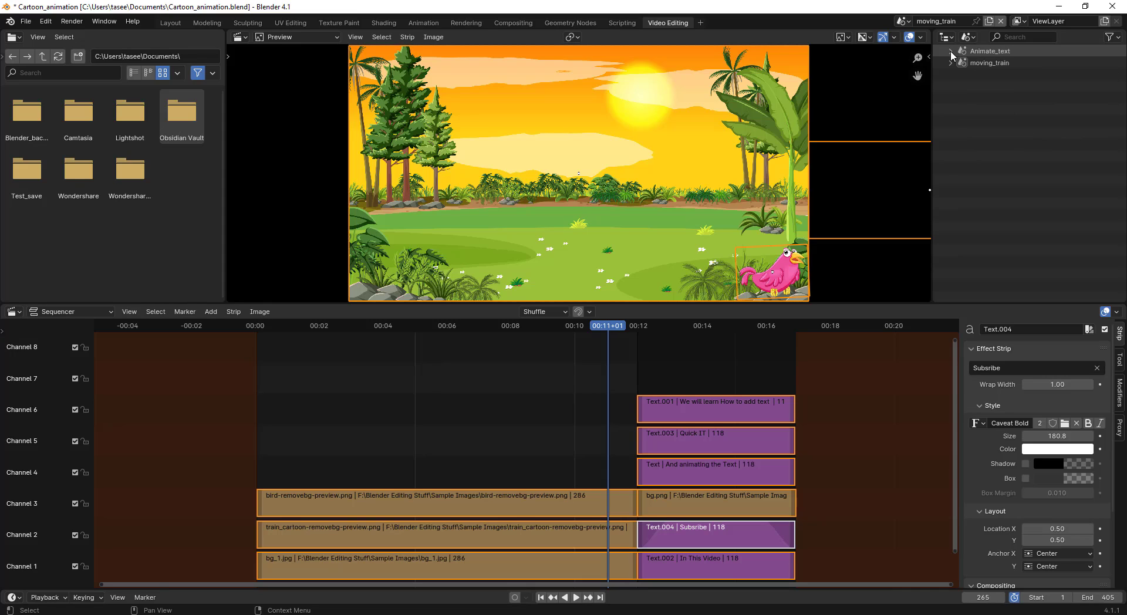
pyautogui.click(950, 51)
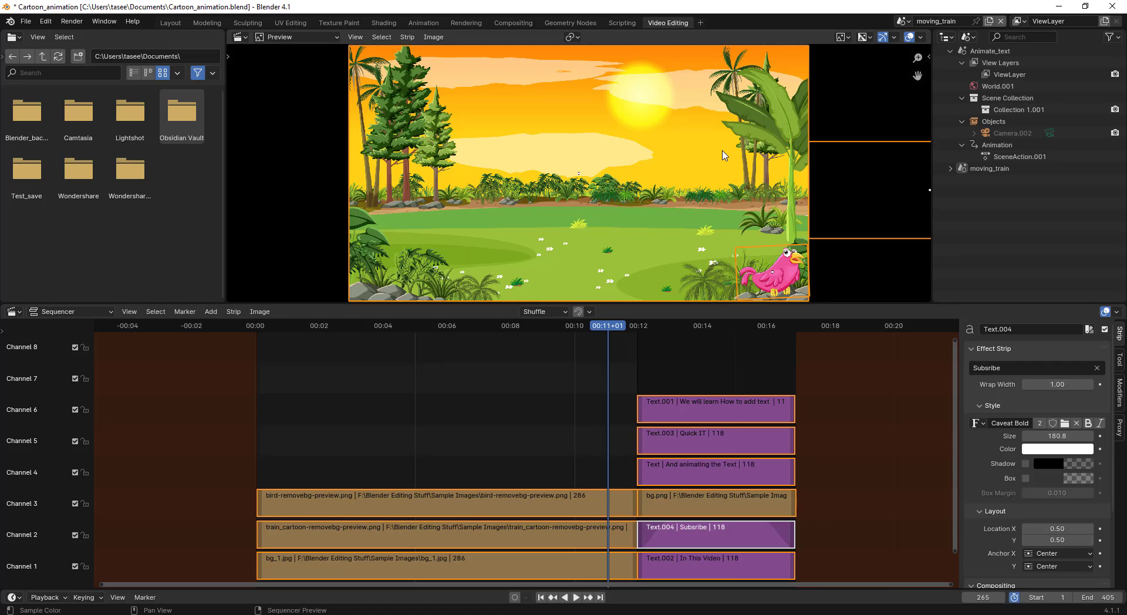
# - Delete the Animate_text scene from the file and check the list of available scenes
pyautogui.click(978, 49)
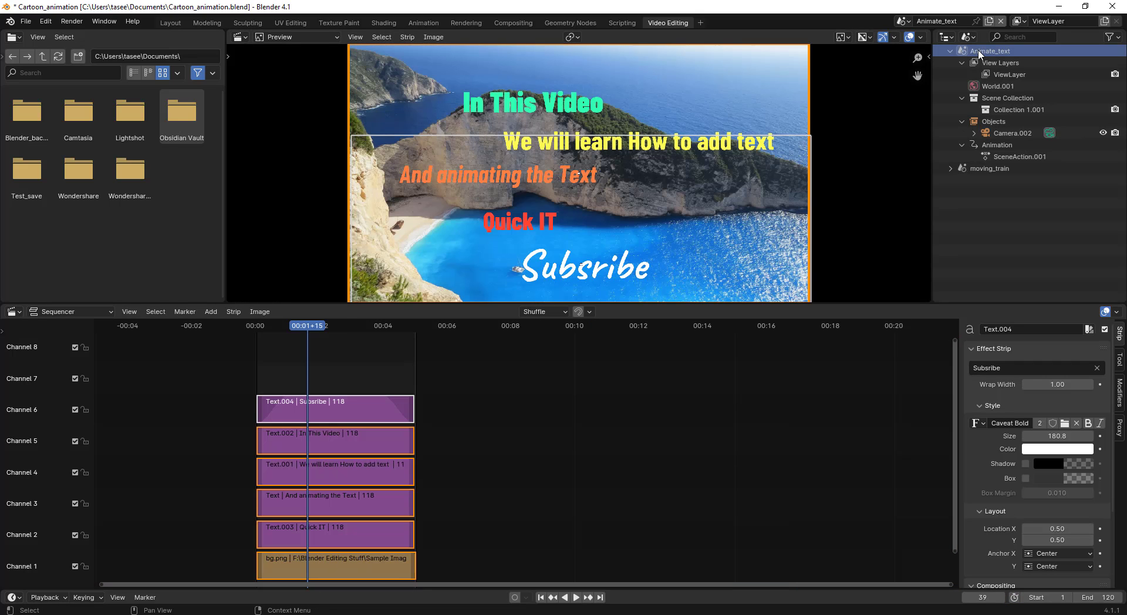
pyautogui.rightClick(978, 49)
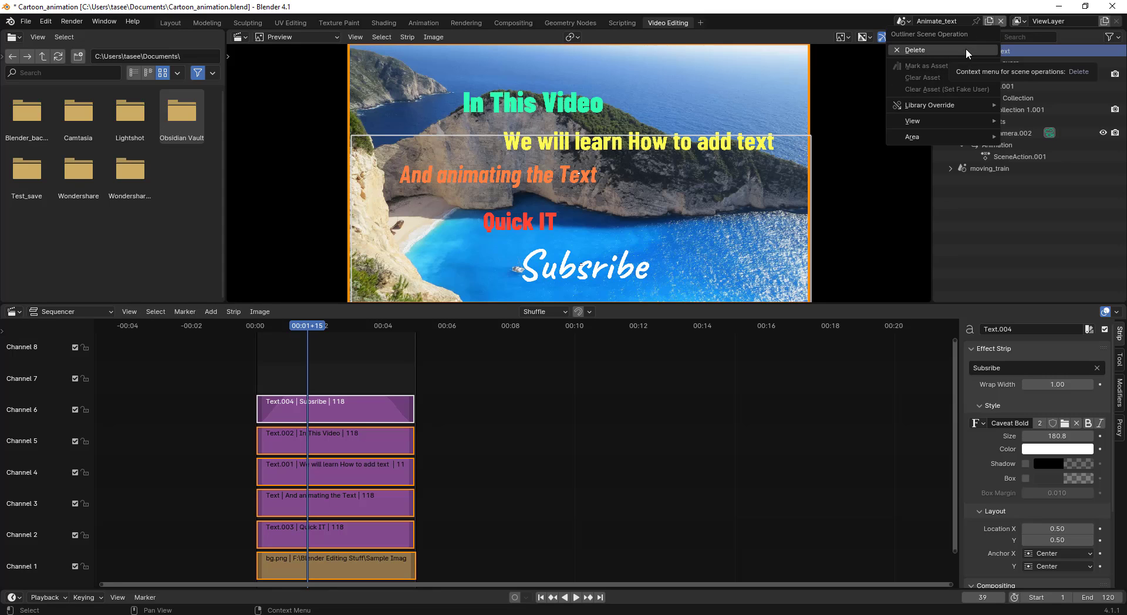
pyautogui.click(970, 51)
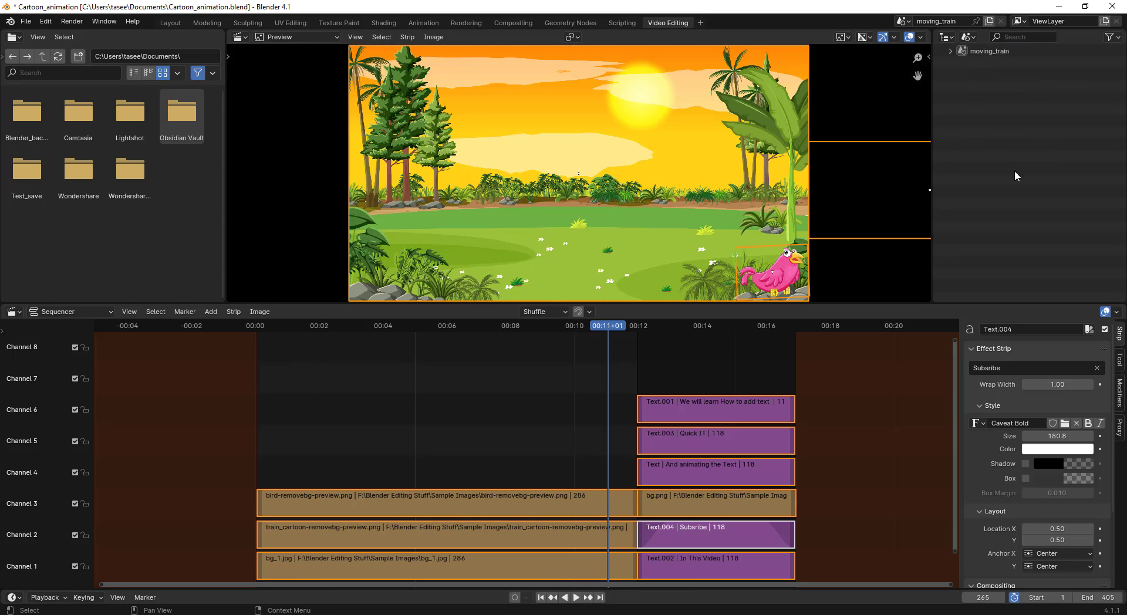
pyautogui.click(903, 20)
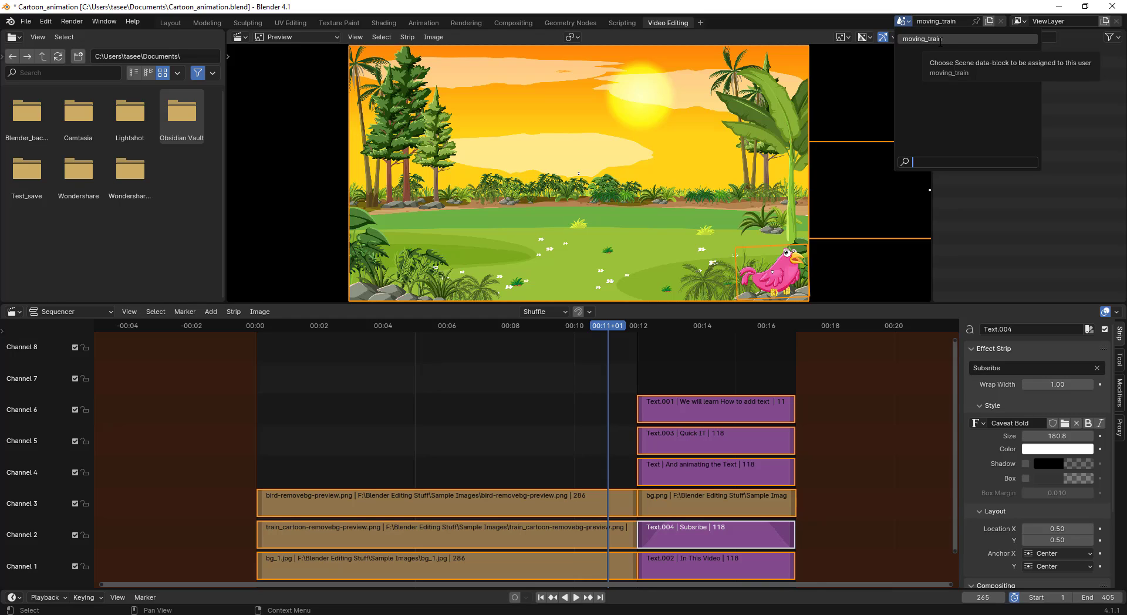
# - Delete the six strips pasted from Animate_text in the moving_train scene and move the playhead to frame 173
pyautogui.moveTo(812, 367); pyautogui.dragTo(724, 596)
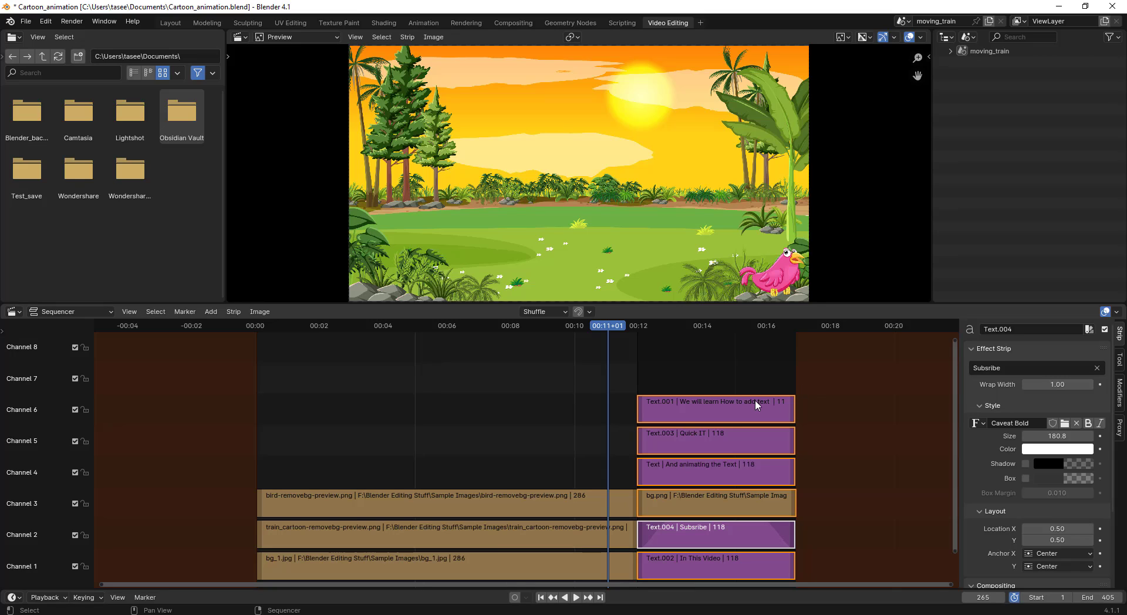
pyautogui.click(544, 399)
pyautogui.moveTo(728, 351); pyautogui.dragTo(771, 570)
pyautogui.click(902, 21)
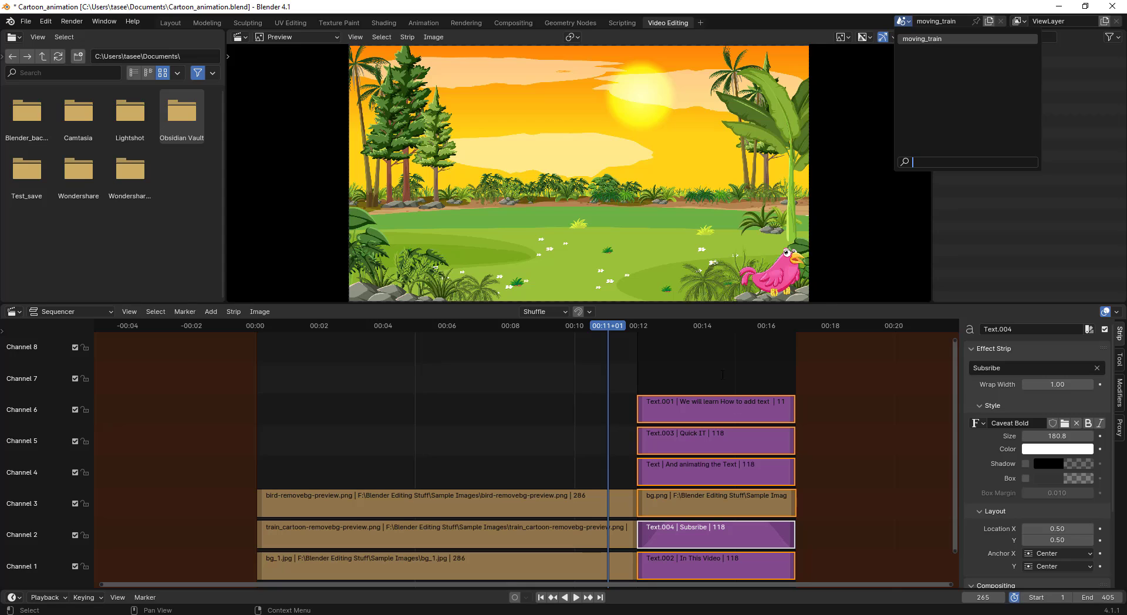
pyautogui.moveTo(727, 374); pyautogui.dragTo(735, 589)
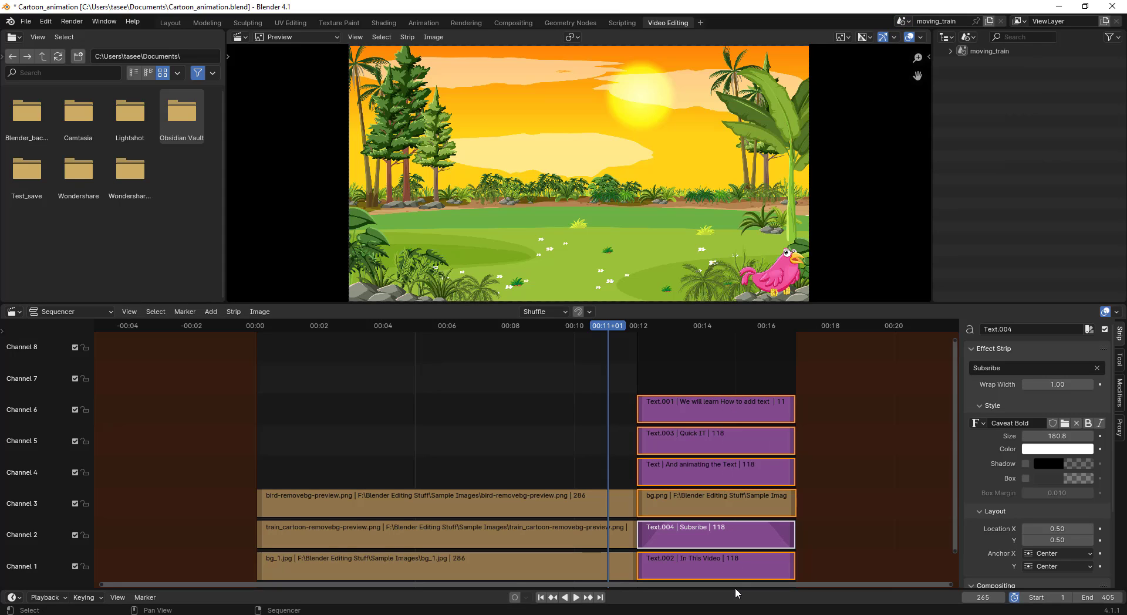
pyautogui.press('Delete')
pyautogui.moveTo(608, 330); pyautogui.dragTo(485, 343)
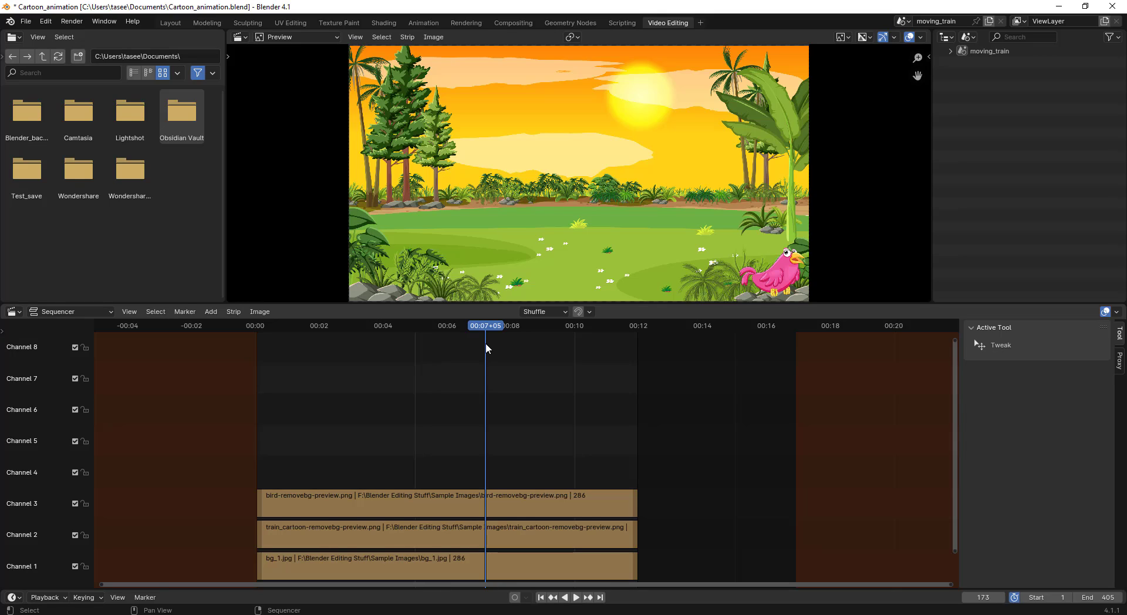